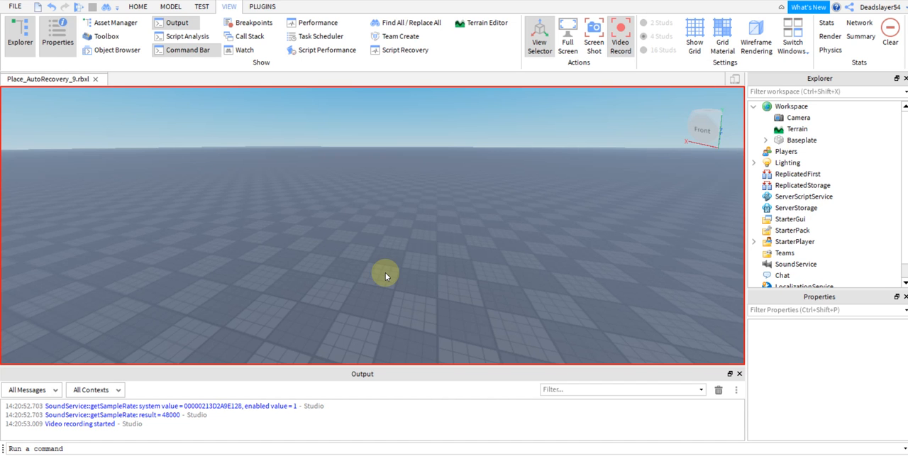
Insert a block part onto the baseplate.
{"action": "left_click", "coordinate": [171, 7]}
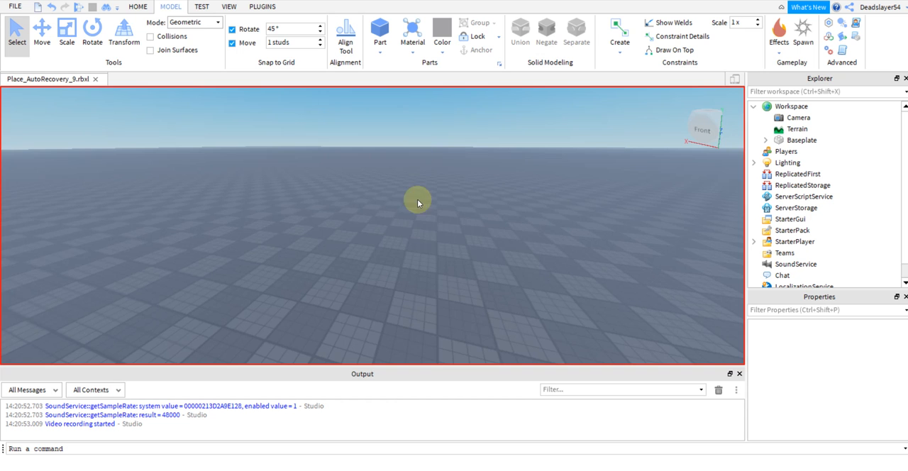
{"action": "right_click_drag", "start_coordinate": [418, 158], "coordinate": [414, 222]}
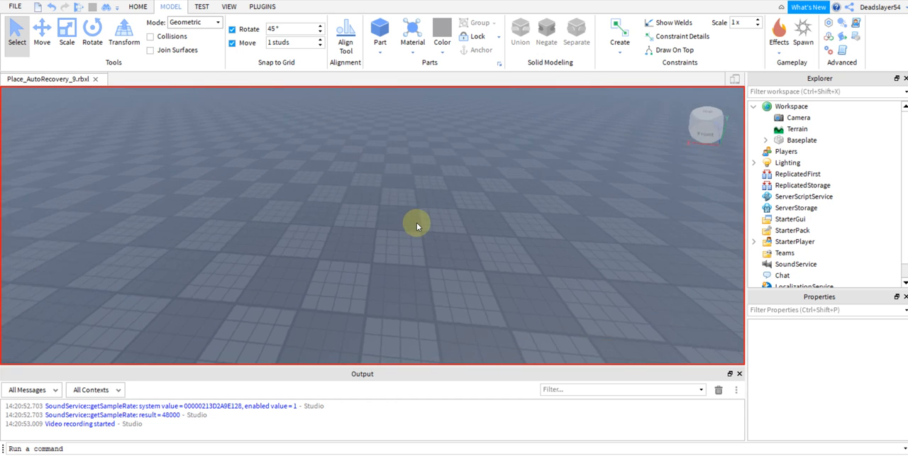
{"action": "left_click", "coordinate": [383, 30]}
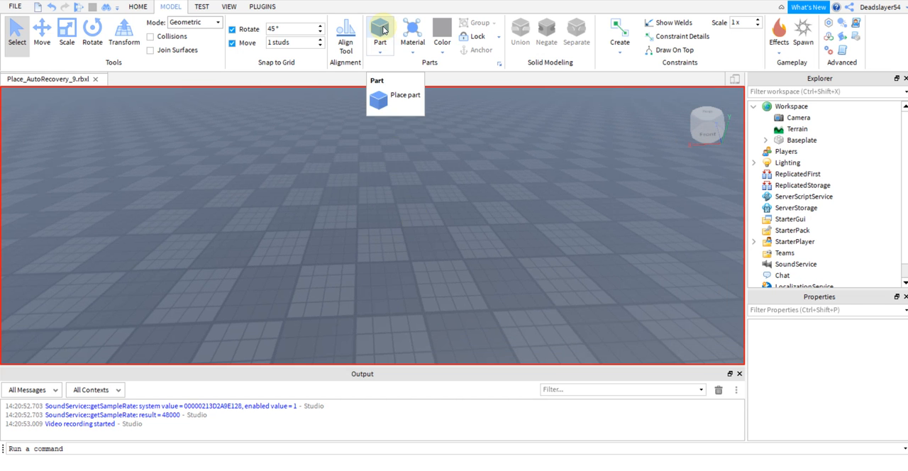
{"action": "left_click", "coordinate": [383, 29]}
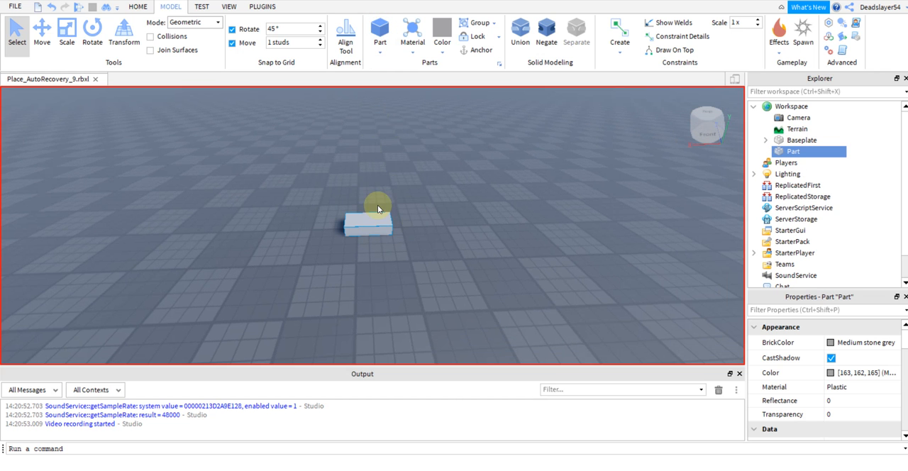
{"action": "left_click", "coordinate": [403, 196]}
{"action": "right_click_drag", "start_coordinate": [421, 195], "coordinate": [413, 184]}
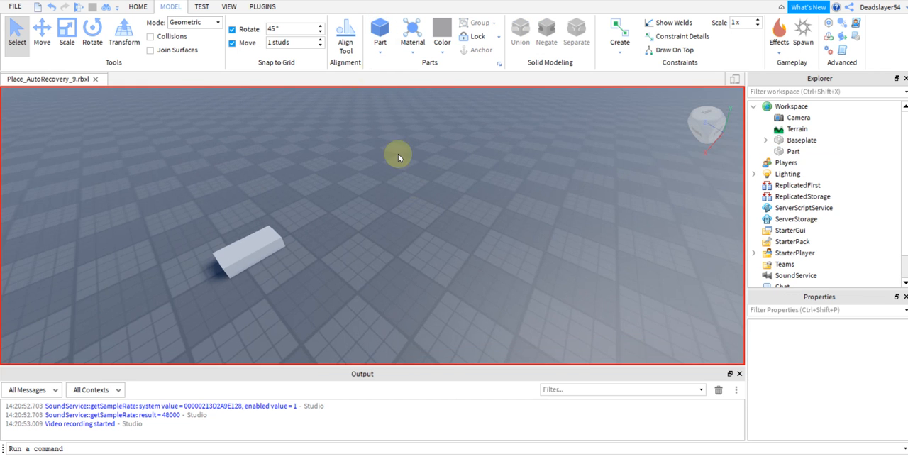
Select the inserted block and slide it to a new spot on the baseplate.
{"action": "left_click", "coordinate": [379, 55]}
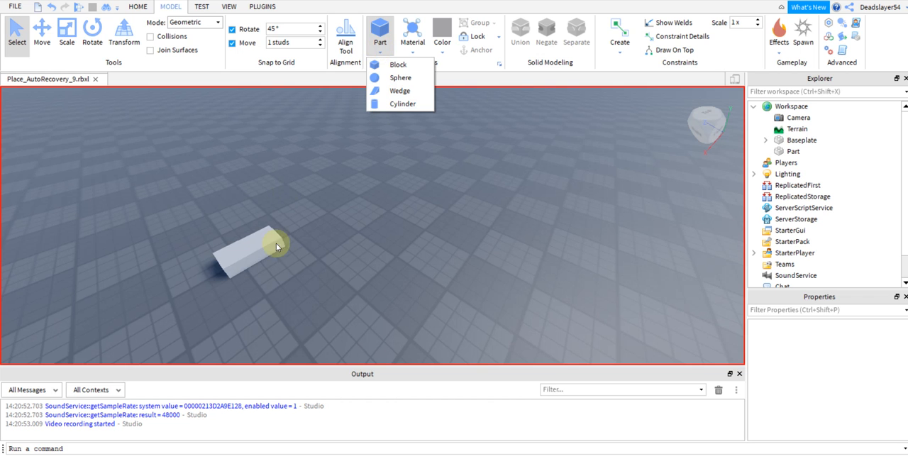
{"action": "left_click", "coordinate": [256, 250]}
{"action": "left_click_drag", "start_coordinate": [256, 248], "coordinate": [324, 237]}
{"action": "right_click_drag", "start_coordinate": [310, 242], "coordinate": [310, 244]}
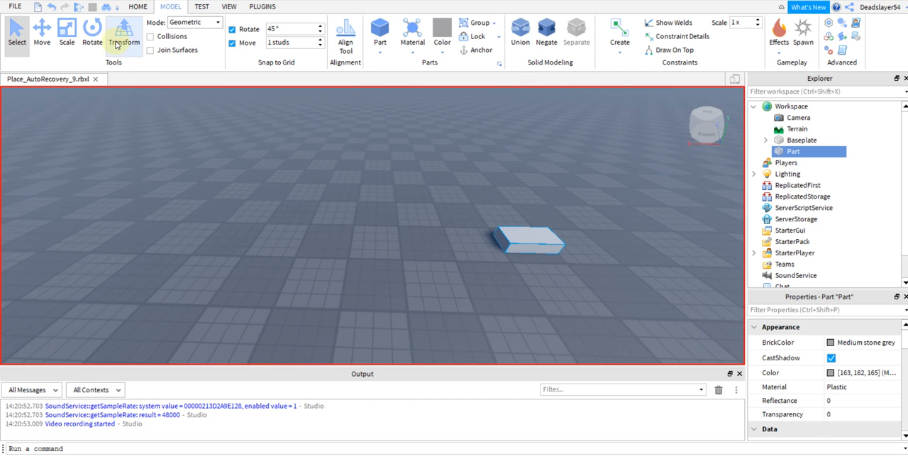
Scale the block into a long, narrow beam and make it slightly taller.
{"action": "left_click", "coordinate": [67, 44]}
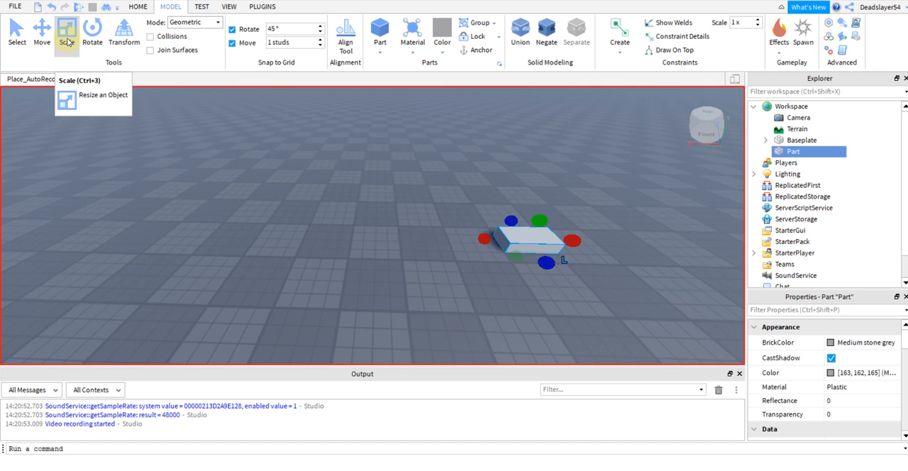
{"action": "key", "text": "a"}
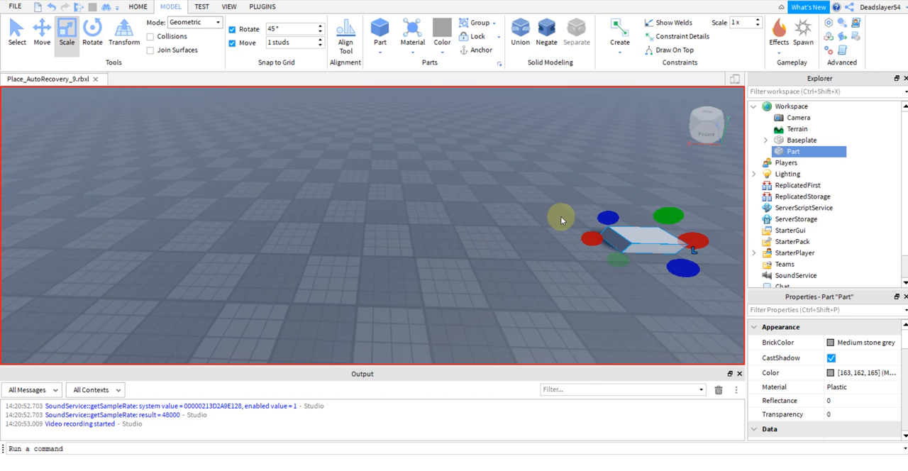
{"action": "key", "text": "d"}
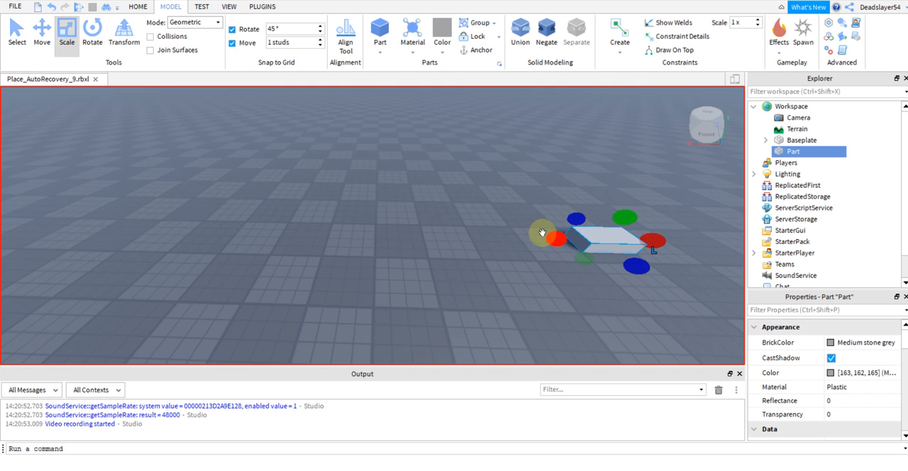
{"action": "left_click_drag", "start_coordinate": [552, 237], "coordinate": [166, 223]}
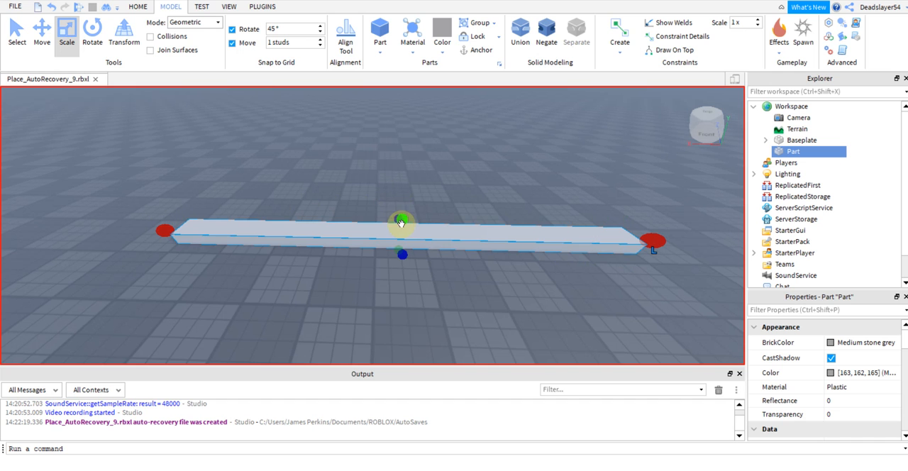
{"action": "left_click_drag", "start_coordinate": [404, 219], "coordinate": [405, 212]}
{"action": "left_click", "coordinate": [443, 267]}
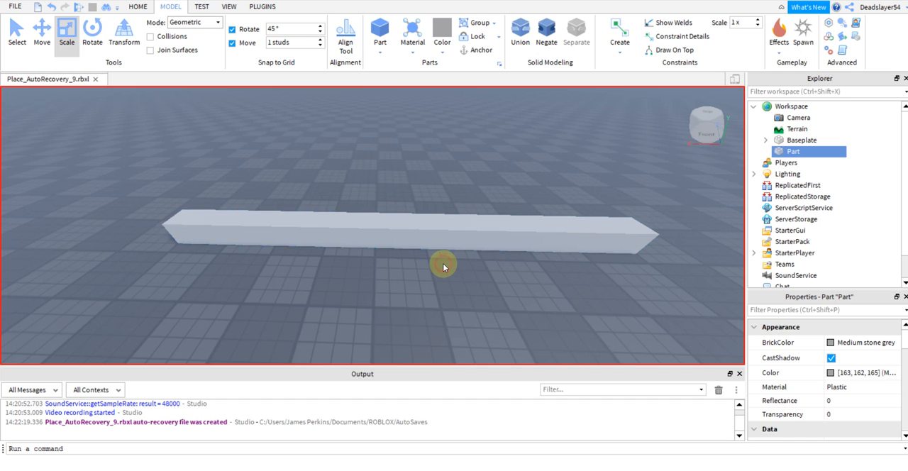
Select the beam and view the colours available in its BrickColor palette.
{"action": "left_click", "coordinate": [498, 228]}
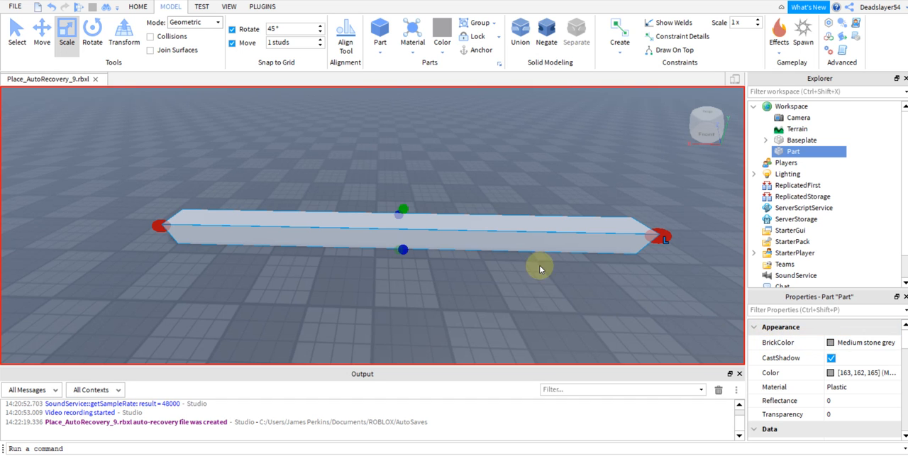
{"action": "left_click", "coordinate": [859, 346]}
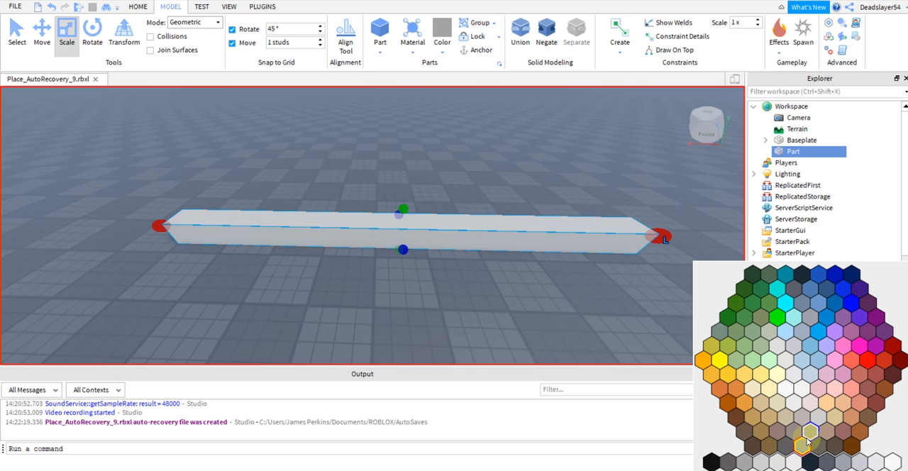
{"action": "left_click", "coordinate": [857, 236]}
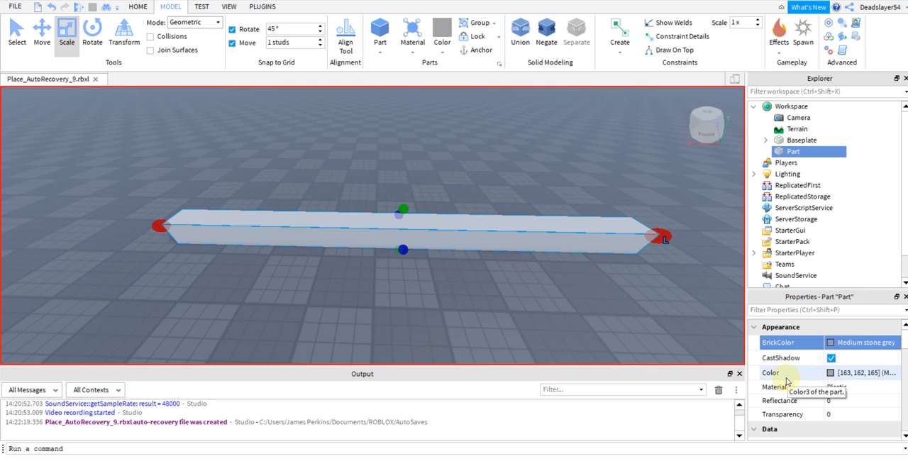
Try out various custom colours on the beam, including blue and yellow tones, and discard them.
{"action": "left_click", "coordinate": [831, 373]}
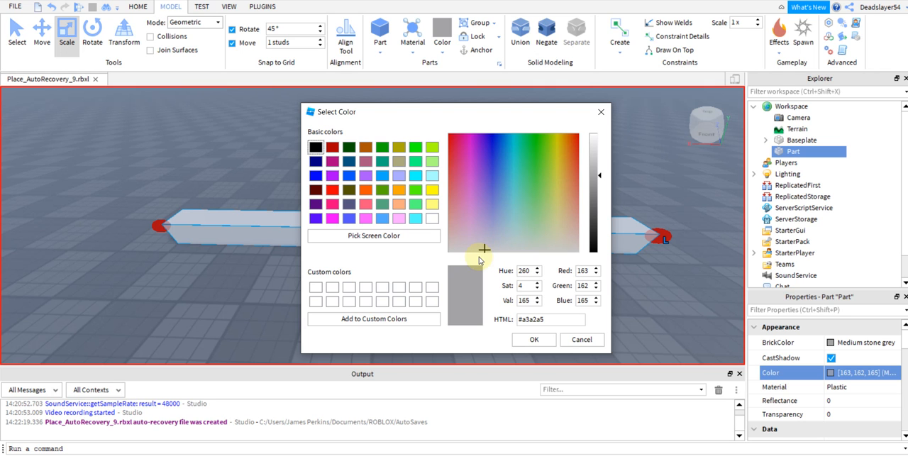
{"action": "left_click", "coordinate": [503, 223]}
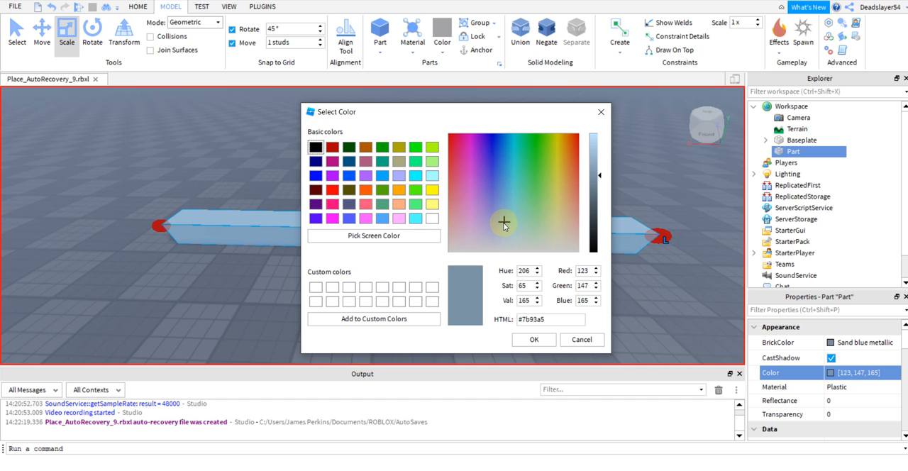
{"action": "left_click", "coordinate": [501, 220]}
{"action": "left_click", "coordinate": [489, 171]}
{"action": "left_click", "coordinate": [555, 170]}
{"action": "left_click", "coordinate": [532, 203]}
{"action": "left_click", "coordinate": [499, 219]}
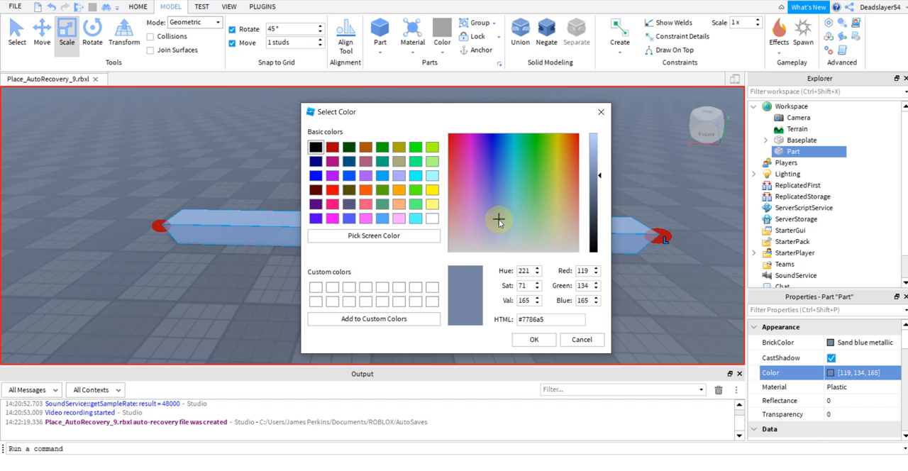
{"action": "left_click", "coordinate": [488, 207]}
{"action": "left_click", "coordinate": [492, 180]}
{"action": "left_click", "coordinate": [525, 170]}
{"action": "left_click", "coordinate": [537, 182]}
{"action": "left_click", "coordinate": [518, 192]}
{"action": "left_click", "coordinate": [484, 149]}
{"action": "left_click", "coordinate": [477, 150]}
{"action": "left_click", "coordinate": [482, 189]}
{"action": "left_click", "coordinate": [535, 164]}
{"action": "left_click", "coordinate": [556, 154]}
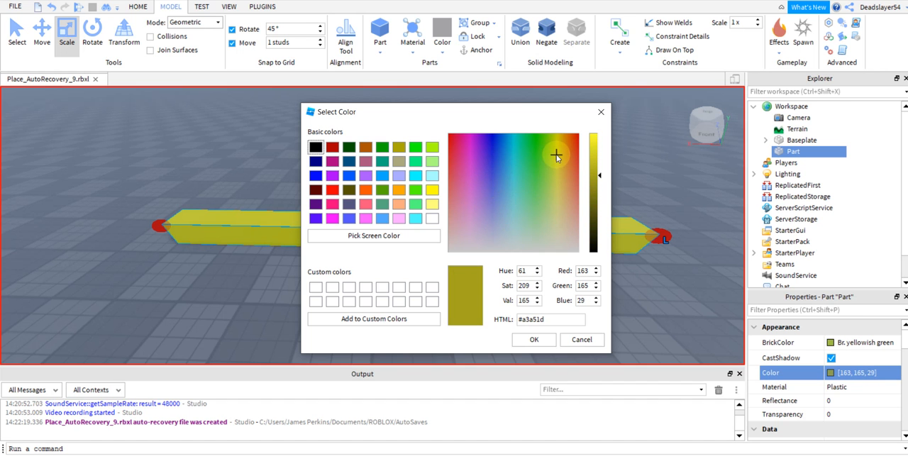
{"action": "left_click", "coordinate": [582, 340]}
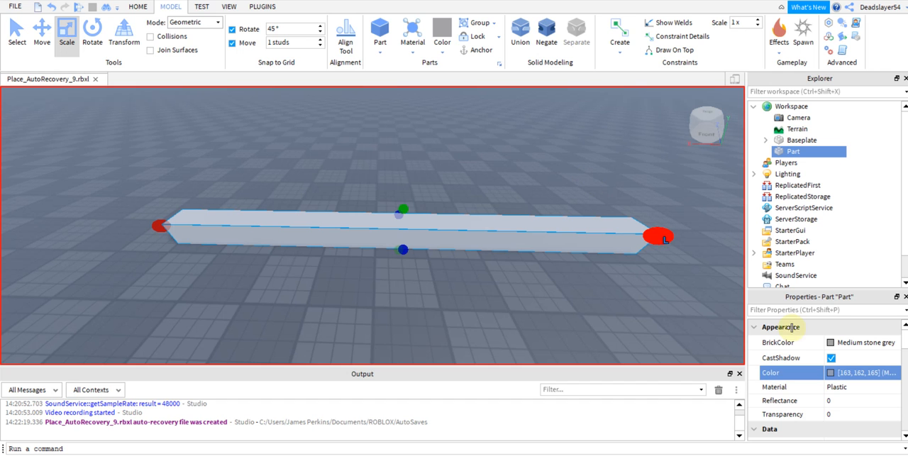
Try a green colour with RGB 51, 165, 55 on the beam and discard it.
{"action": "left_click", "coordinate": [830, 374]}
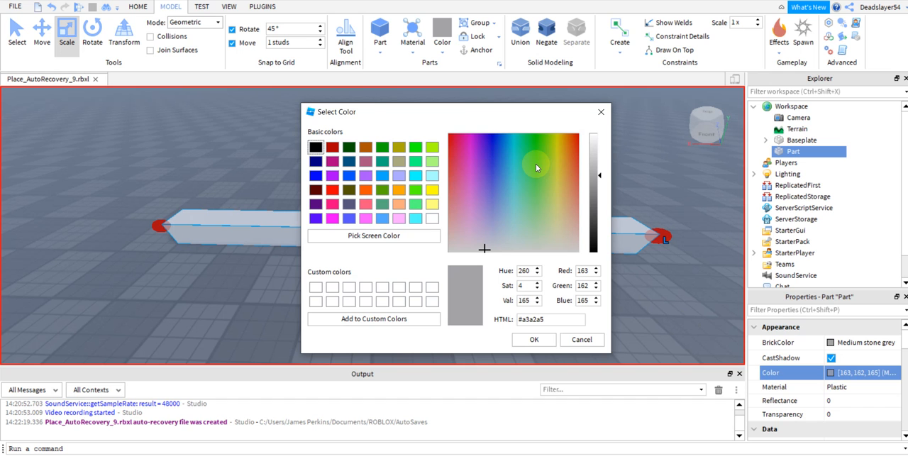
{"action": "mouse_move", "coordinate": [527, 176]}
{"action": "left_mouse_down"}
{"action": "mouse_move", "coordinate": [512, 195]}
{"action": "mouse_move", "coordinate": [496, 159]}
{"action": "mouse_move", "coordinate": [533, 160]}
{"action": "mouse_move", "coordinate": [499, 186]}
{"action": "mouse_move", "coordinate": [529, 161]}
{"action": "mouse_move", "coordinate": [554, 162]}
{"action": "mouse_move", "coordinate": [534, 171]}
{"action": "left_mouse_up"}
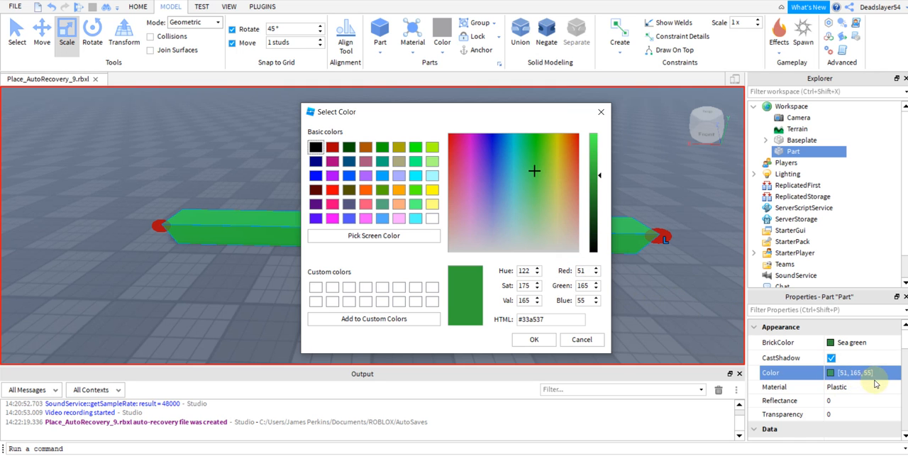
{"action": "left_click", "coordinate": [583, 301]}
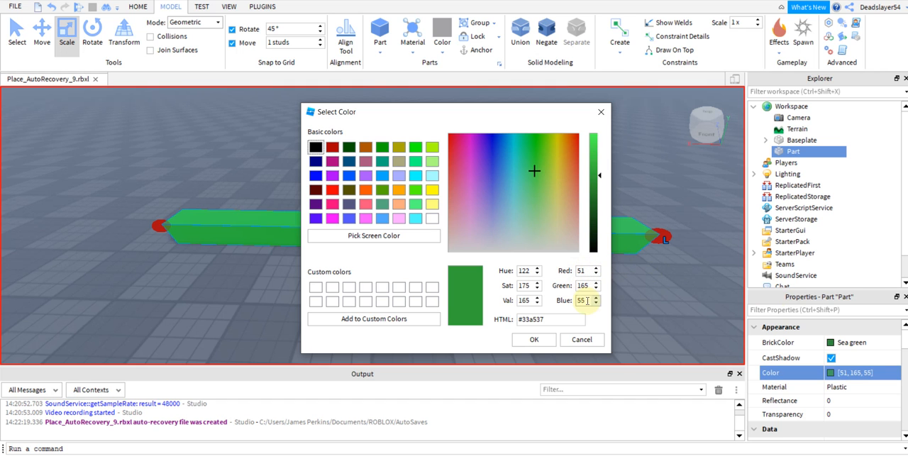
{"action": "left_click", "coordinate": [598, 115]}
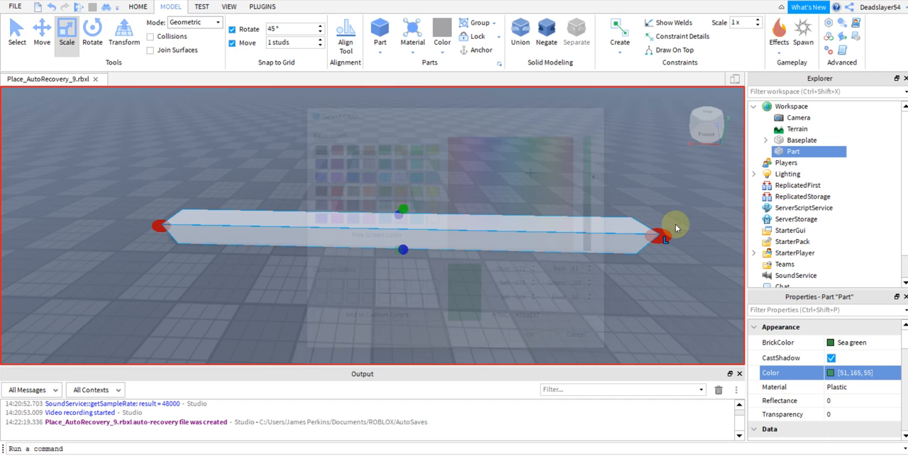
Set the beam's Color property to 255,0,0.
{"action": "left_click", "coordinate": [846, 377]}
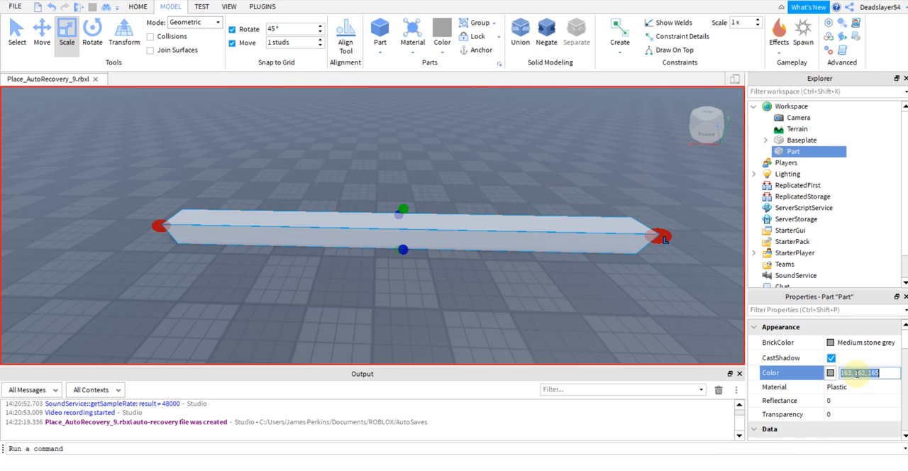
{"action": "type", "text": "255,0,0"}
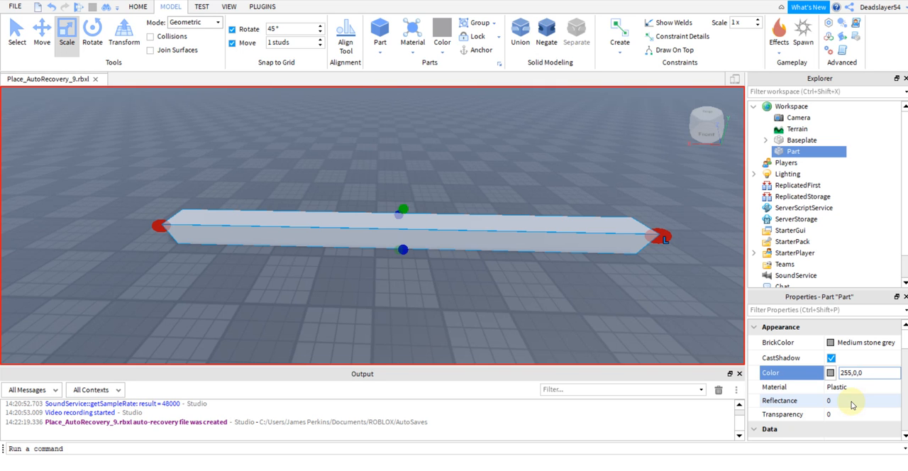
{"action": "key", "text": "Return"}
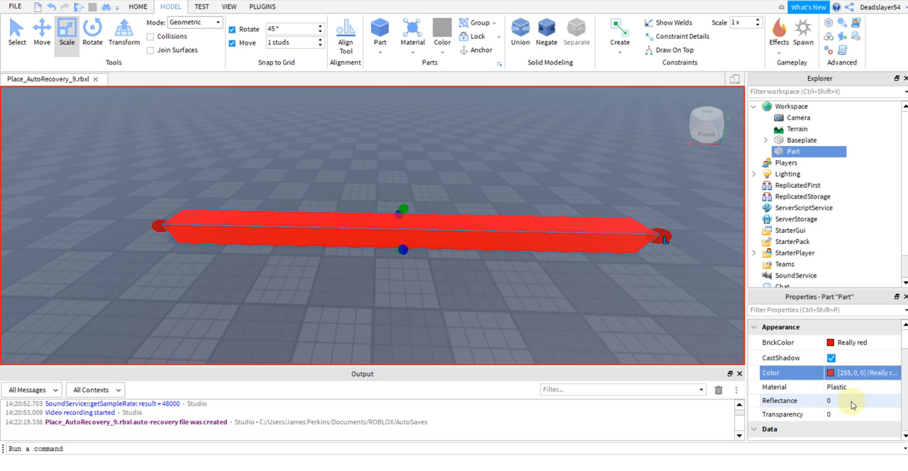
Duplicate the red beam.
{"action": "right_click_drag", "start_coordinate": [625, 319], "coordinate": [627, 318]}
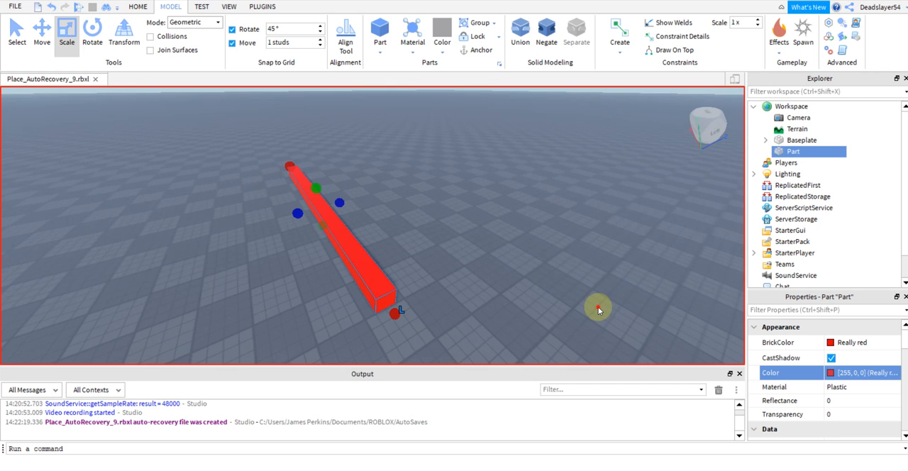
{"action": "left_click", "coordinate": [598, 309]}
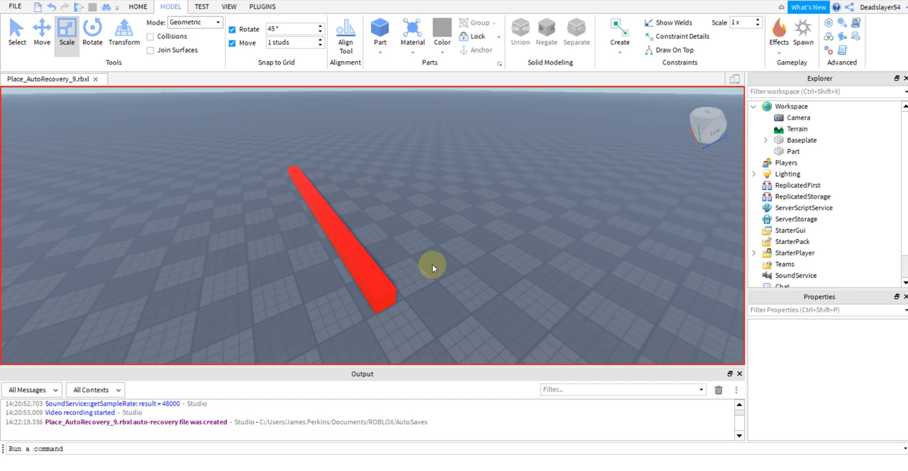
{"action": "left_click", "coordinate": [349, 251]}
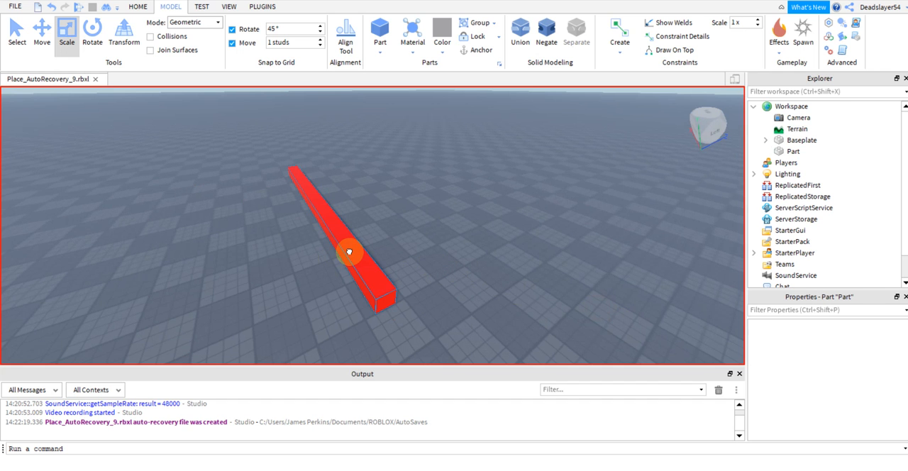
{"action": "right_click", "coordinate": [793, 151]}
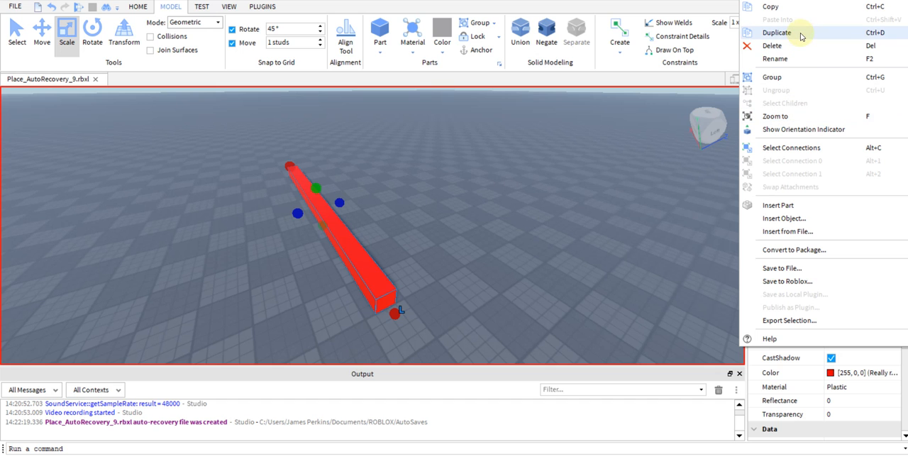
{"action": "left_click", "coordinate": [867, 33]}
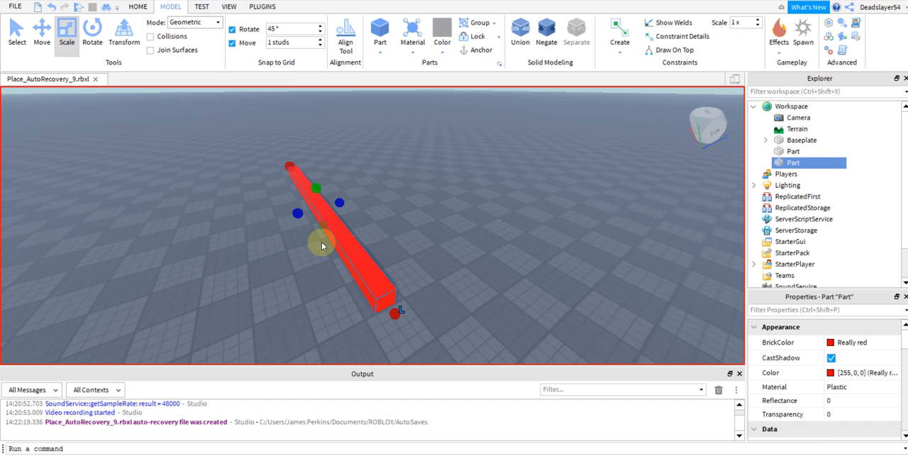
Turn the duplicated beam perpendicular to the original and place it against the original's near end to form a corner.
{"action": "left_click_drag", "start_coordinate": [323, 242], "coordinate": [351, 264]}
{"action": "key", "text": "ctrl+d"}
{"action": "left_click_drag", "start_coordinate": [357, 267], "coordinate": [485, 277]}
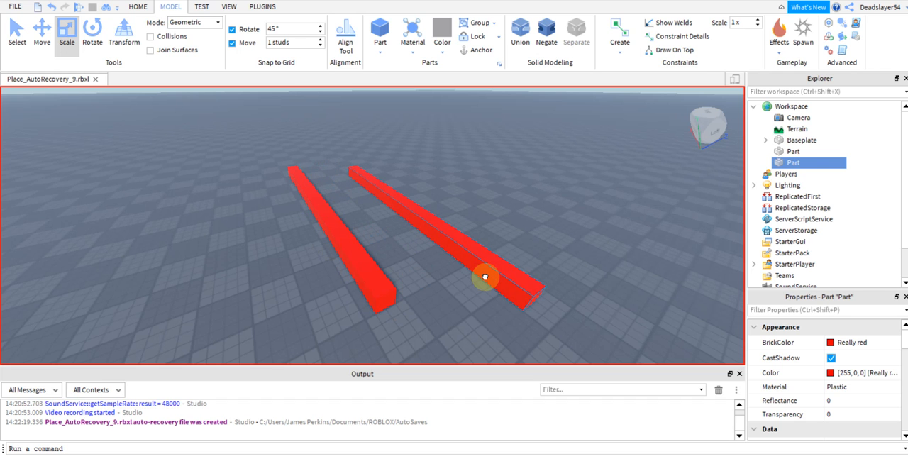
{"action": "key", "text": "ctrl+r"}
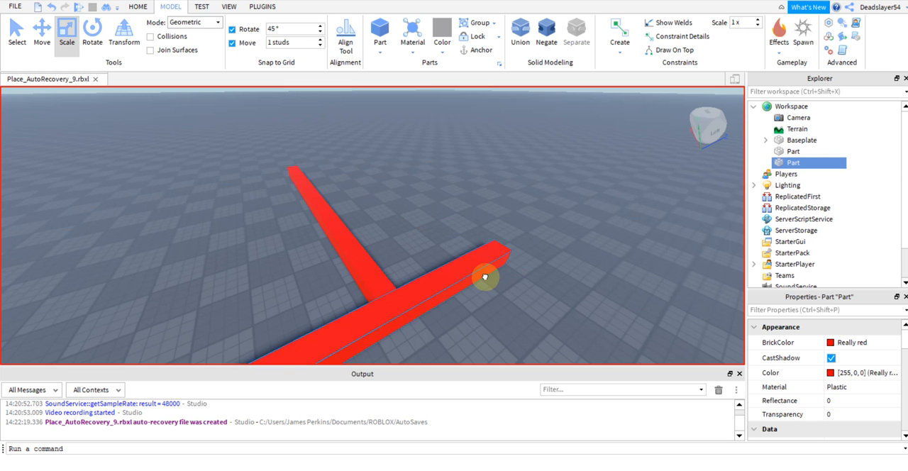
{"action": "left_click_drag", "start_coordinate": [485, 276], "coordinate": [586, 215]}
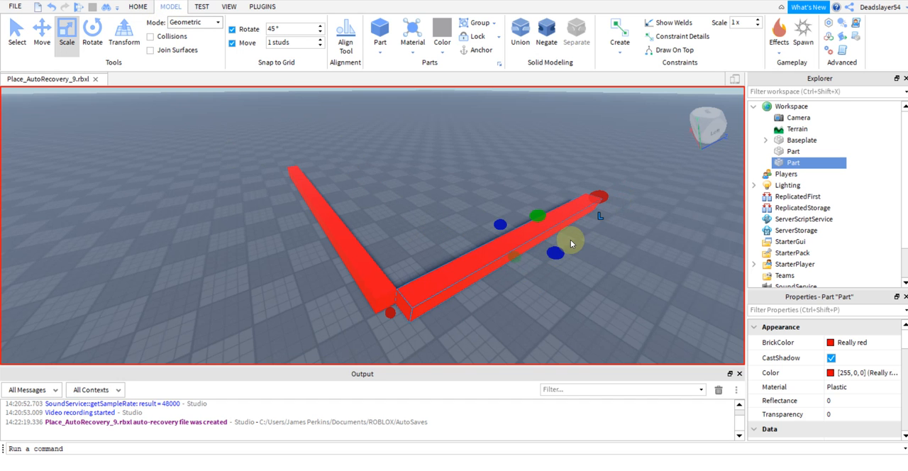
Try to stand the duplicated red beam upright by rotating it 90° with the Rotate tool.
{"action": "left_click_drag", "start_coordinate": [404, 288], "coordinate": [409, 310]}
{"action": "key", "text": "r"}
{"action": "key", "text": "r"}
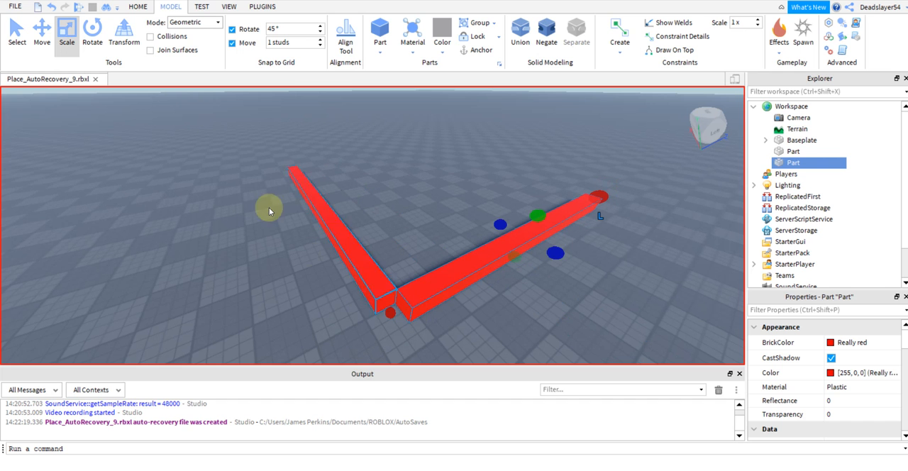
{"action": "left_click", "coordinate": [91, 47]}
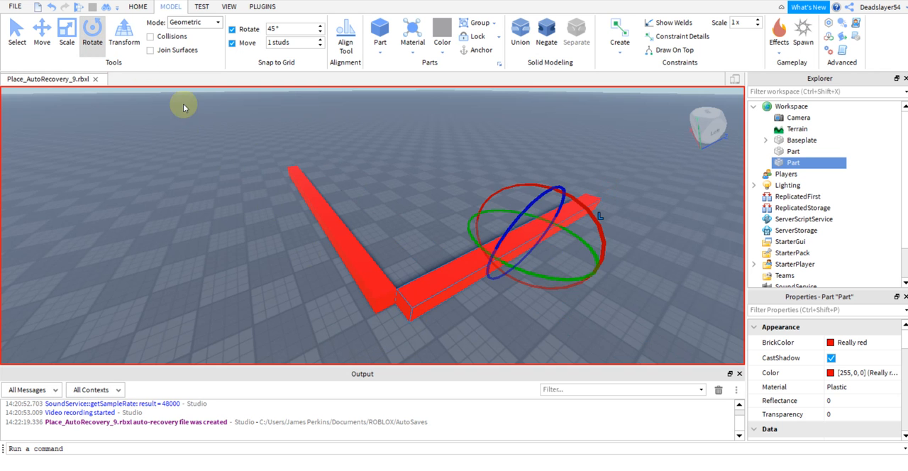
{"action": "key", "text": "a"}
{"action": "right_click_drag", "start_coordinate": [305, 204], "coordinate": [306, 204]}
{"action": "key", "text": "d"}
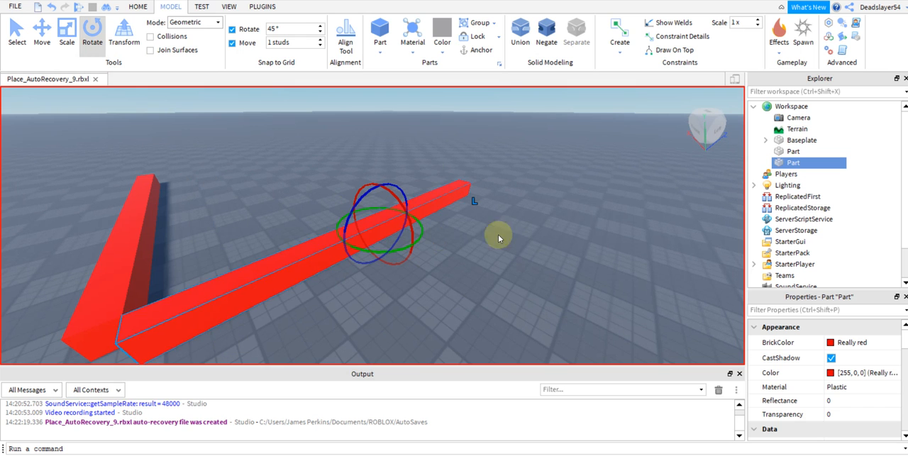
{"action": "left_click_drag", "start_coordinate": [383, 254], "coordinate": [383, 212]}
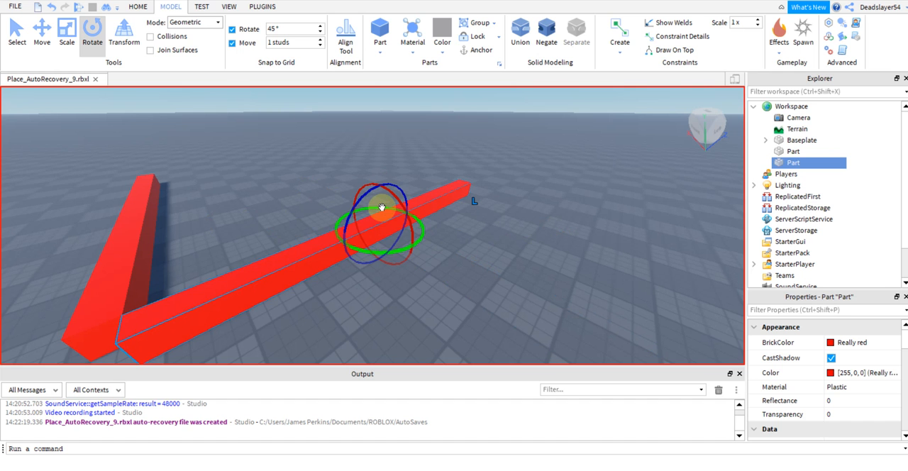
{"action": "left_click_drag", "start_coordinate": [345, 226], "coordinate": [383, 199]}
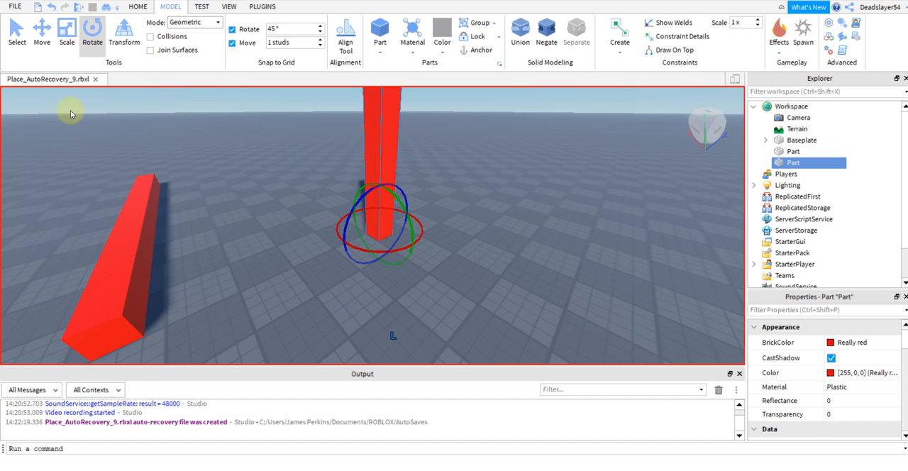
Try to position the upright red beam against the near end of the flat red beam.
{"action": "left_click", "coordinate": [10, 29]}
{"action": "left_click_drag", "start_coordinate": [385, 206], "coordinate": [182, 341]}
{"action": "right_click_drag", "start_coordinate": [312, 331], "coordinate": [312, 333]}
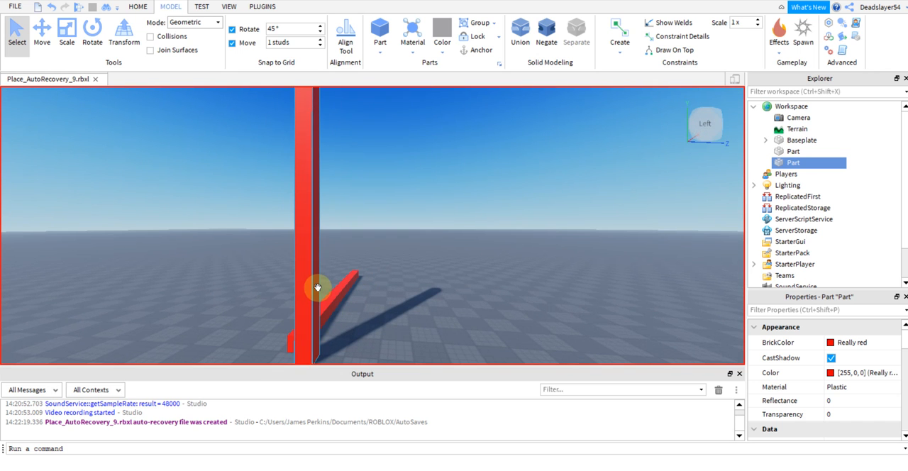
{"action": "left_click_drag", "start_coordinate": [314, 286], "coordinate": [290, 359]}
{"action": "right_click_drag", "start_coordinate": [403, 327], "coordinate": [425, 333]}
{"action": "key", "text": "a"}
Lay the upright red beam flat again, perpendicular to the original and against its near end.
{"action": "left_click_drag", "start_coordinate": [298, 298], "coordinate": [325, 292]}
{"action": "key", "text": "ctrl+t"}
{"action": "key", "text": "ctrl+r"}
Set the Color property of the duplicated flat beam to 0,0,255.
{"action": "right_click_drag", "start_coordinate": [331, 263], "coordinate": [329, 263]}
{"action": "key", "text": "w"}
{"action": "key", "text": "d"}
{"action": "key", "text": "w"}
{"action": "key", "text": "d"}
{"action": "key", "text": "s"}
{"action": "key", "text": "a"}
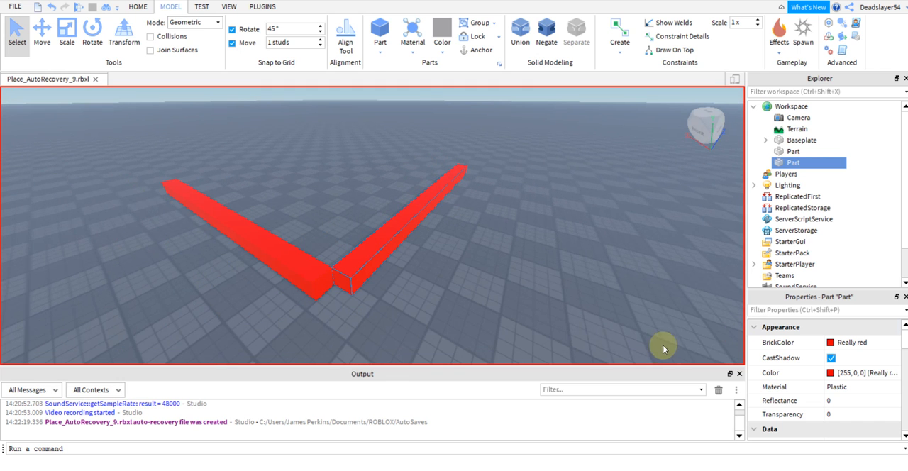
{"action": "left_click", "coordinate": [863, 376]}
{"action": "type", "text": "0,"}
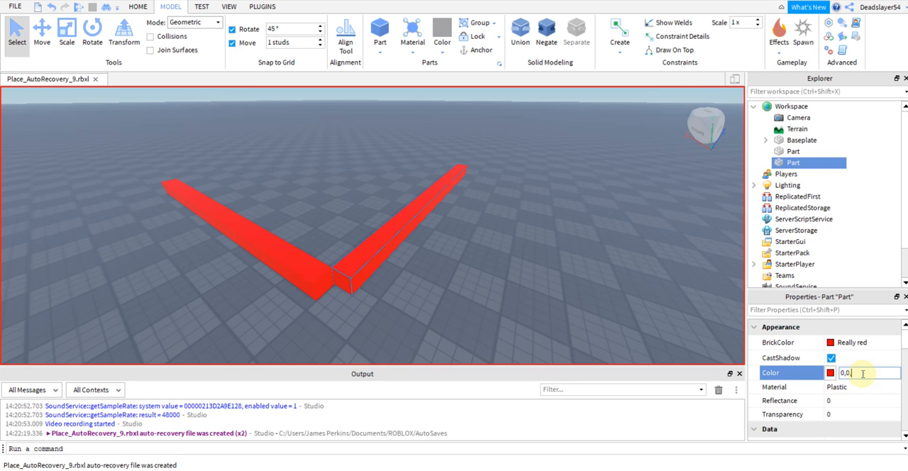
{"action": "type", "text": " 0, 255"}
{"action": "key", "text": "Return"}
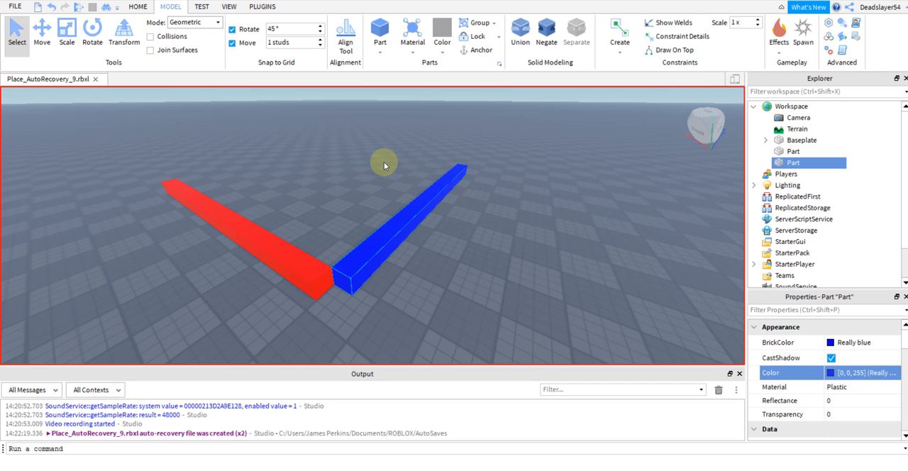
Duplicate the blue beam and rotate the copy 90° so it stands upright.
{"action": "key", "text": "ctrl+d"}
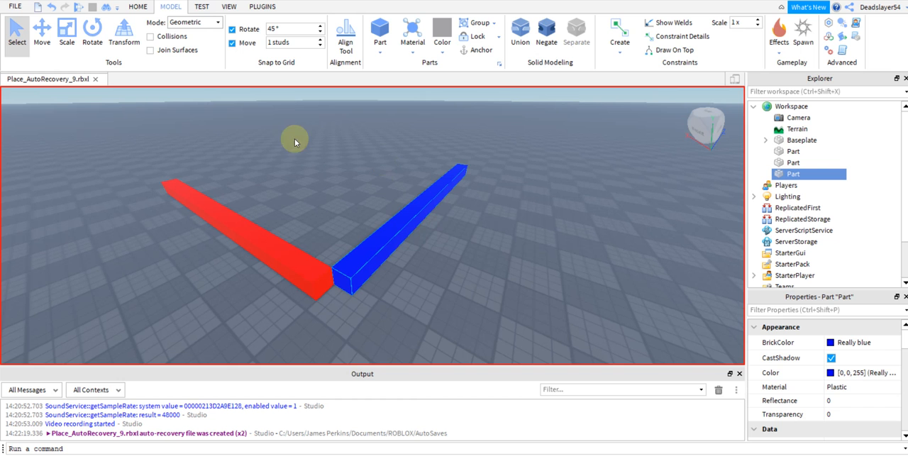
{"action": "left_click", "coordinate": [92, 32]}
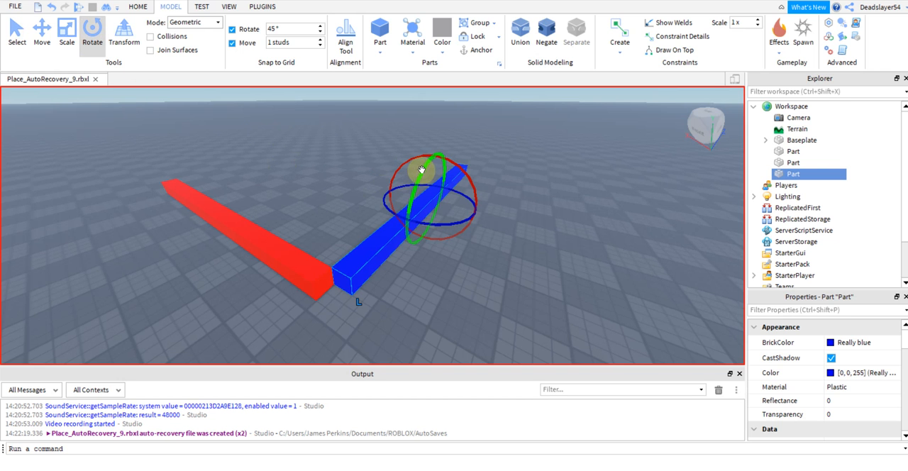
{"action": "left_click_drag", "start_coordinate": [427, 165], "coordinate": [409, 210]}
{"action": "right_click_drag", "start_coordinate": [443, 276], "coordinate": [443, 275]}
{"action": "key", "text": "w"}
{"action": "key", "text": "w"}
{"action": "key", "text": "s"}
Move the upright blue beam to the corner where the flat red and blue beams meet.
{"action": "left_click", "coordinate": [16, 32]}
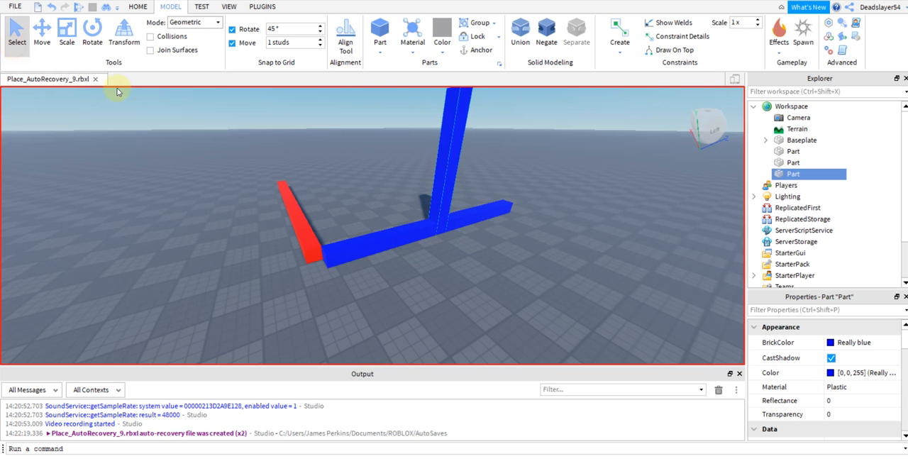
{"action": "left_click_drag", "start_coordinate": [409, 199], "coordinate": [310, 270]}
{"action": "right_click_drag", "start_coordinate": [318, 288], "coordinate": [318, 290]}
{"action": "mouse_move", "coordinate": [318, 289]}
{"action": "right_mouse_down"}
{"action": "mouse_move", "coordinate": [322, 298]}
{"action": "mouse_move", "coordinate": [318, 289]}
{"action": "right_mouse_up"}
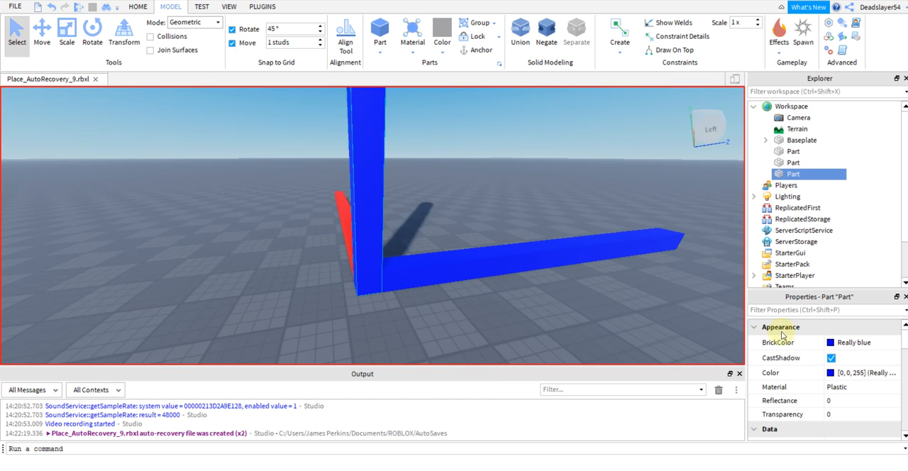
Set the upright beam's Color property to 0,255,0.
{"action": "left_click", "coordinate": [851, 373]}
{"action": "type", "text": "0"}
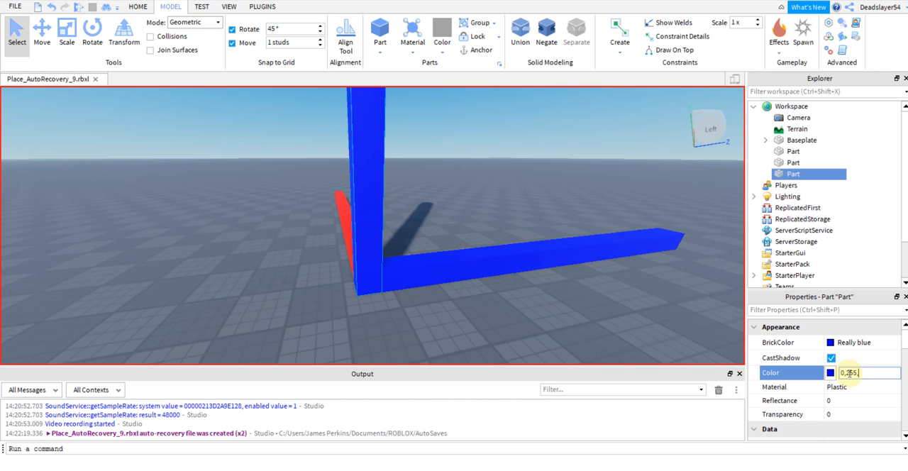
{"action": "type", "text": ", 255, 0"}
{"action": "key", "text": "Return"}
Deselect the green beam and examine the corner where the red, green and blue beams meet from several sides.
{"action": "key", "text": "a"}
{"action": "key", "text": "s"}
{"action": "right_click_drag", "start_coordinate": [568, 302], "coordinate": [556, 283]}
{"action": "left_click", "coordinate": [556, 282]}
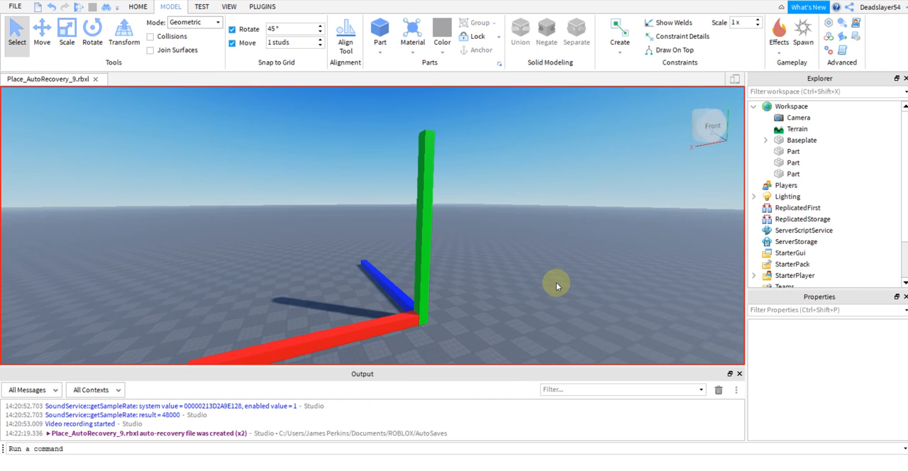
{"action": "right_click_drag", "start_coordinate": [331, 277], "coordinate": [331, 277]}
{"action": "scroll", "coordinate": [331, 277], "scroll_direction": "up", "scroll_amount": 1}
{"action": "right_click_drag", "start_coordinate": [444, 279], "coordinate": [441, 280]}
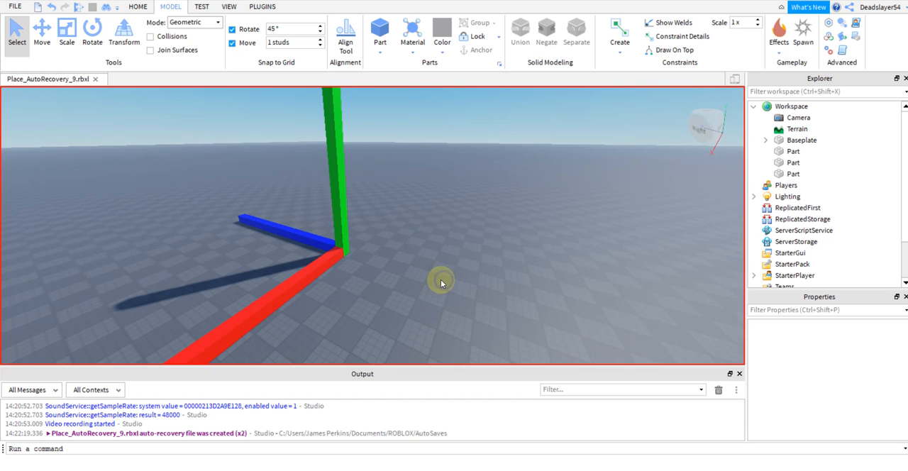
{"action": "right_click_drag", "start_coordinate": [334, 256], "coordinate": [334, 250]}
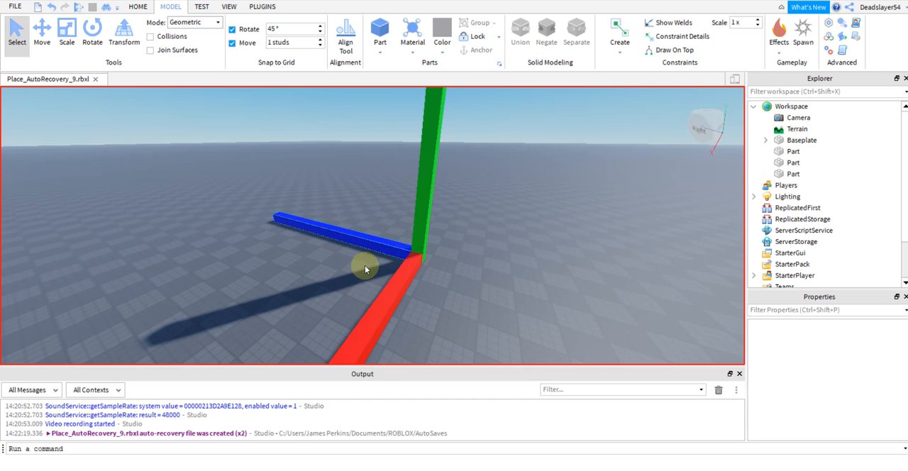
{"action": "key", "text": "d"}
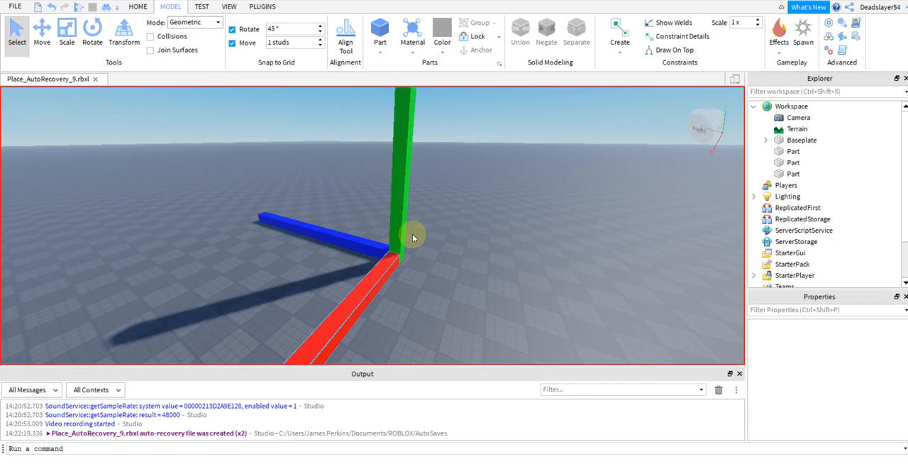
{"action": "key", "text": "d"}
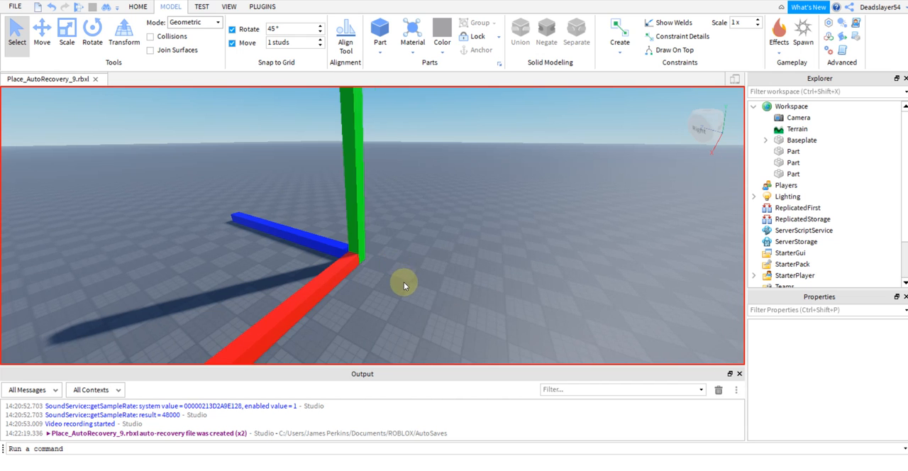
{"action": "key", "text": "a"}
Try selecting the blue and red beams together in the 3D view, then clear the selection.
{"action": "left_click", "coordinate": [351, 250]}
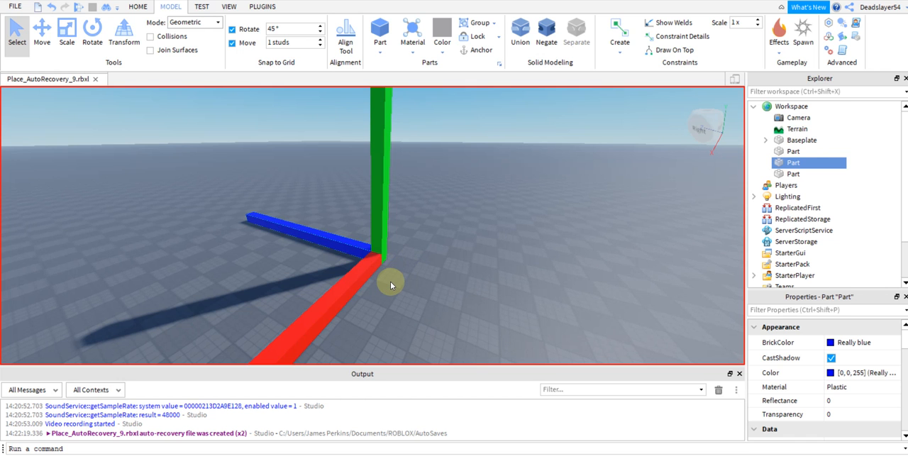
{"action": "left_click", "coordinate": [353, 285], "text": "ctrl"}
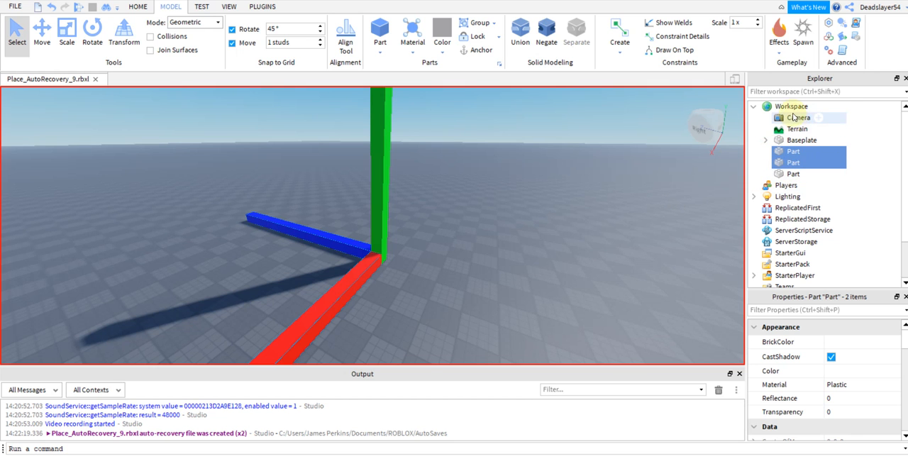
{"action": "left_click", "coordinate": [607, 254]}
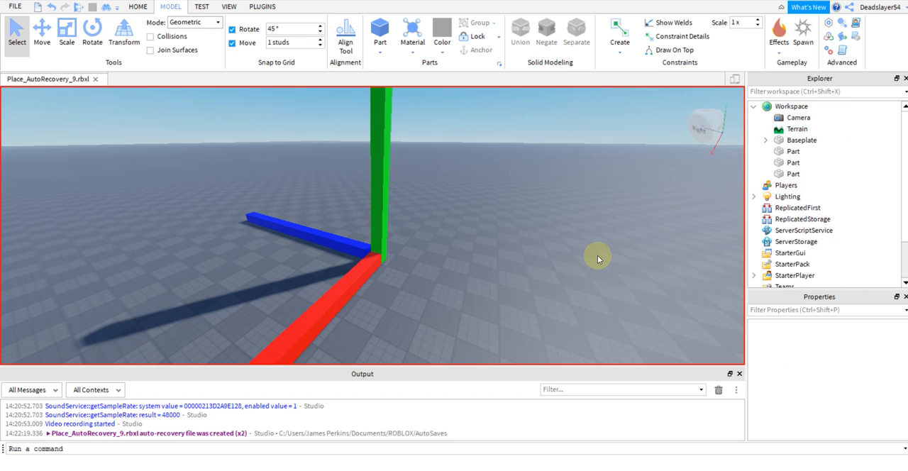
Try selecting the red and blue beams together by their Workspace entries, then clear the selection.
{"action": "left_click", "coordinate": [792, 151]}
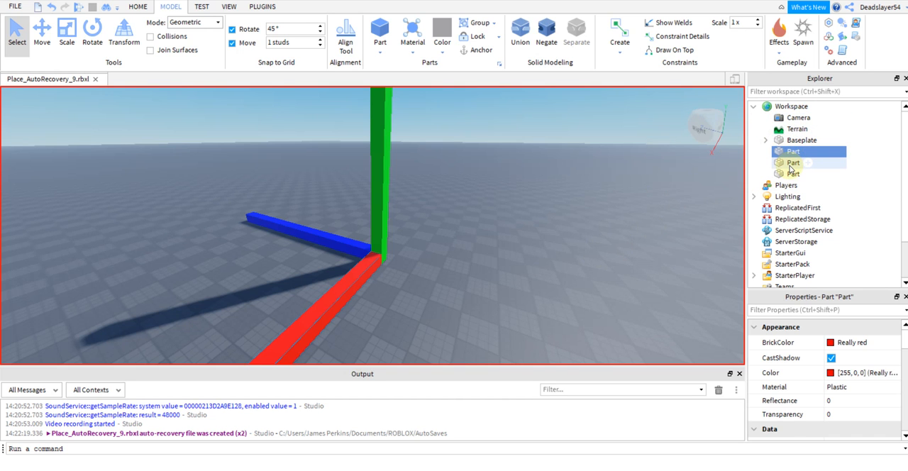
{"action": "left_click", "coordinate": [792, 164], "text": "ctrl"}
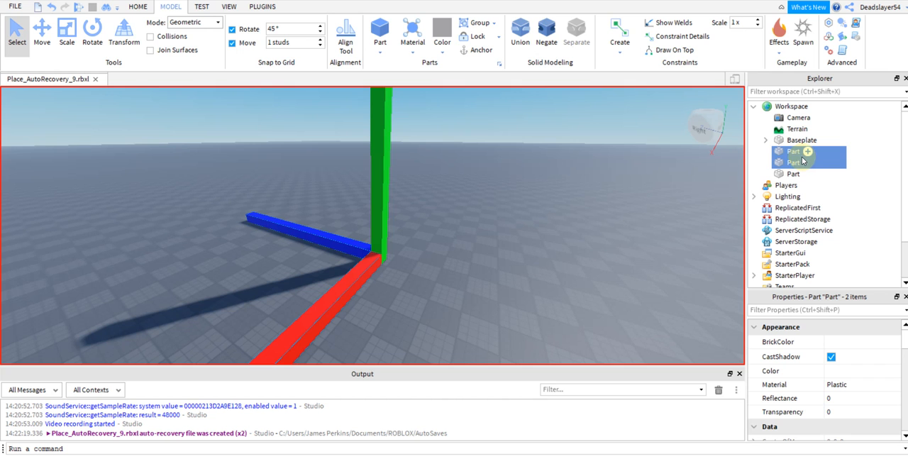
{"action": "left_click", "coordinate": [789, 151]}
{"action": "left_click", "coordinate": [784, 164], "text": "ctrl"}
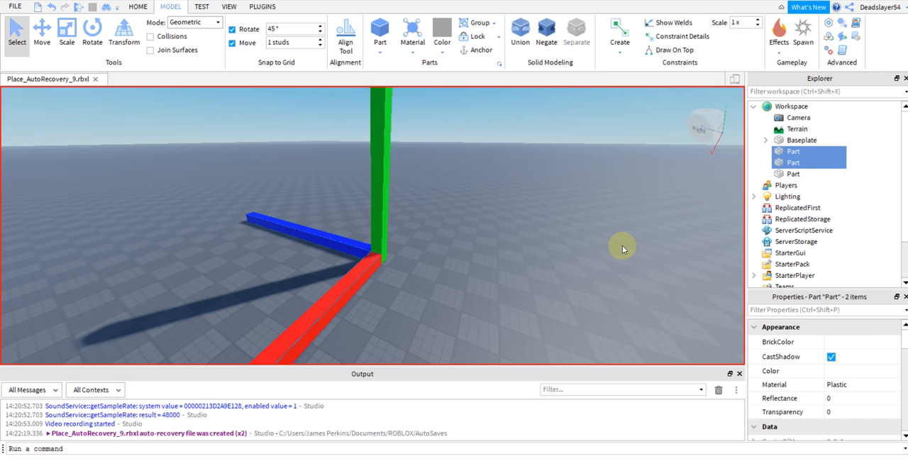
{"action": "right_click_drag", "start_coordinate": [622, 245], "coordinate": [622, 245]}
{"action": "scroll", "coordinate": [622, 245], "scroll_direction": "down", "scroll_amount": 3}
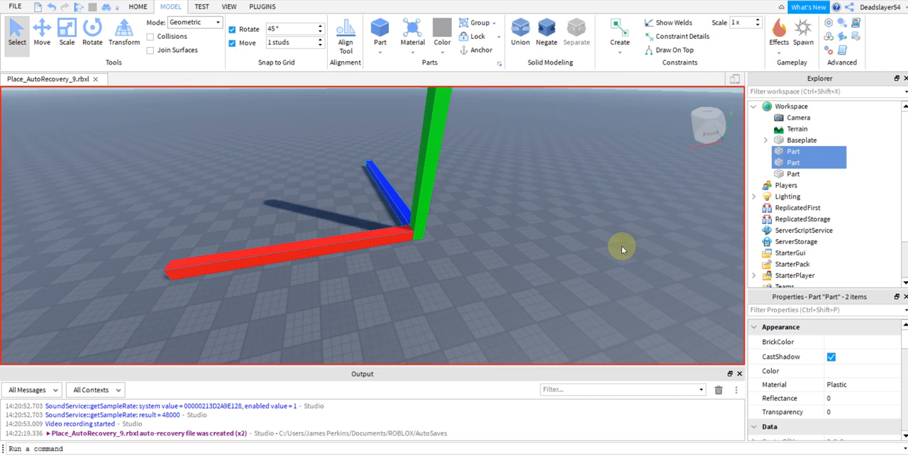
{"action": "left_click", "coordinate": [583, 229]}
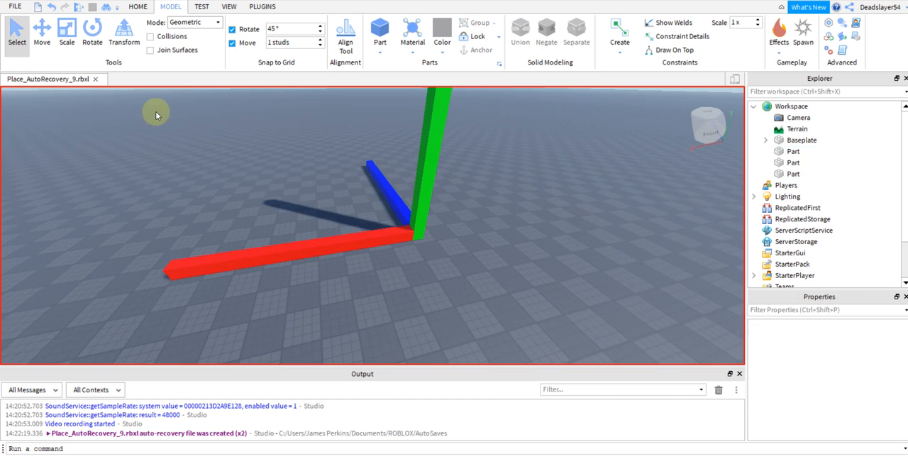
Select the flat red and blue beams together and duplicate the pair.
{"action": "key", "text": "a"}
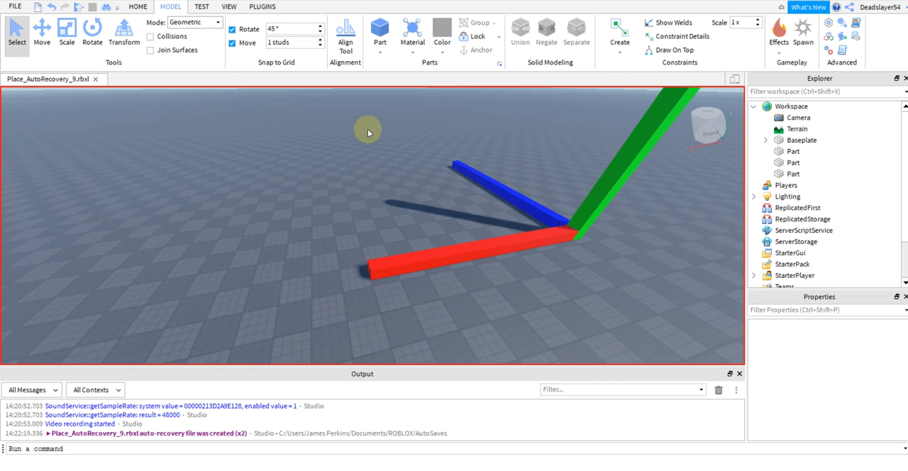
{"action": "left_click_drag", "start_coordinate": [368, 129], "coordinate": [556, 304]}
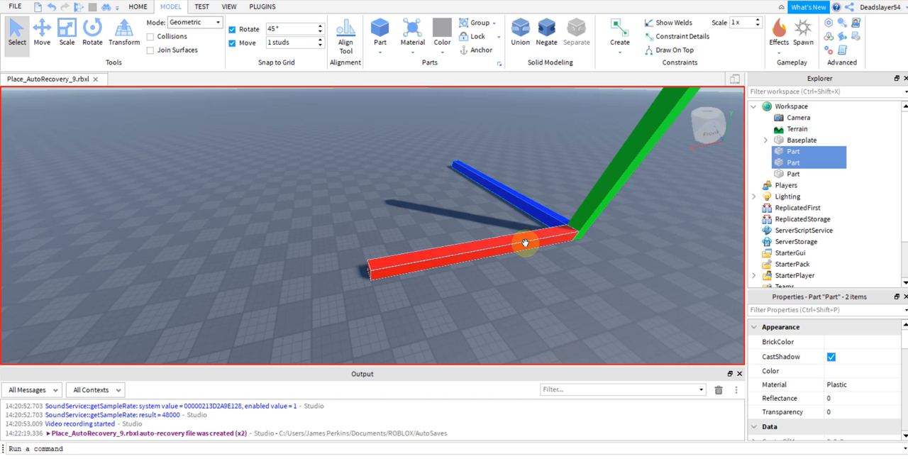
{"action": "key", "text": "ctrl+d"}
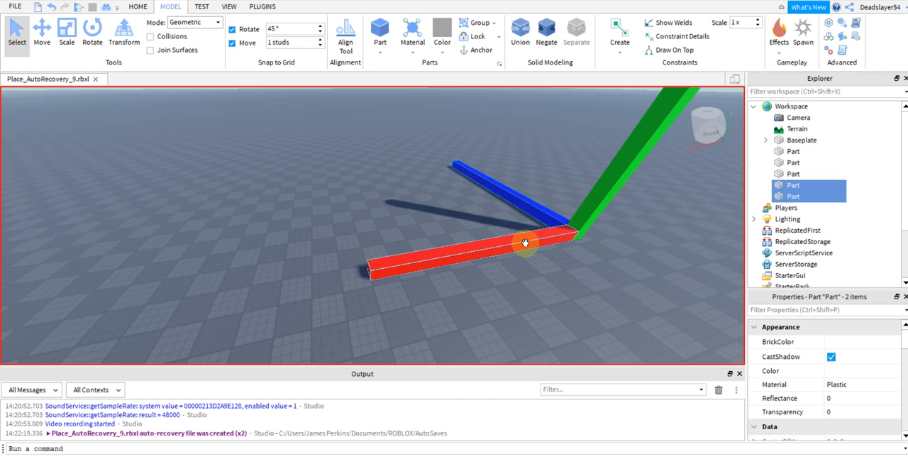
Move the duplicated red and blue pair across to the opposite side of the green beam.
{"action": "right_click_drag", "start_coordinate": [638, 270], "coordinate": [639, 270]}
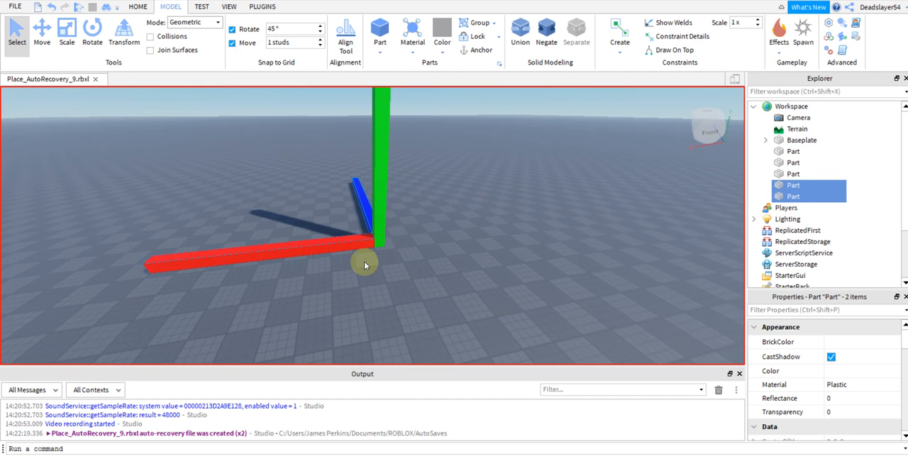
{"action": "left_click_drag", "start_coordinate": [172, 259], "coordinate": [355, 205]}
{"action": "scroll", "coordinate": [355, 206], "scroll_direction": "up", "scroll_amount": 8}
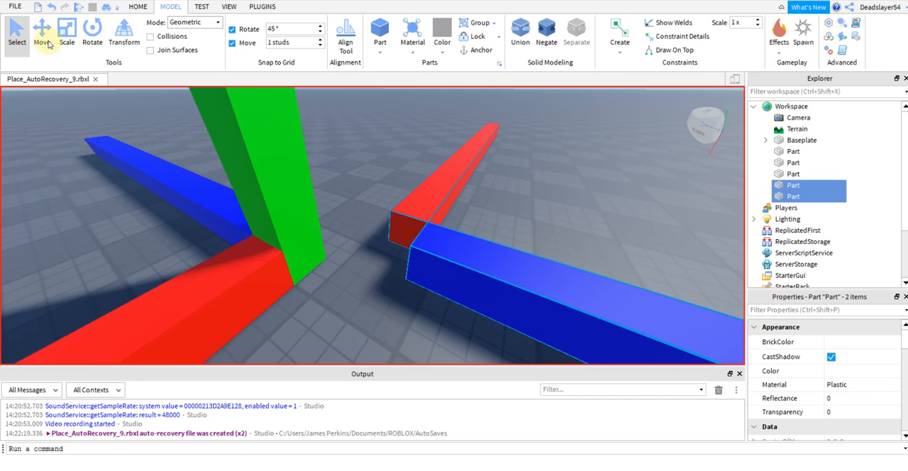
Shift the duplicated pair along the blue and red axes so both beams line up with the originals at the green beam's base.
{"action": "left_click", "coordinate": [47, 41]}
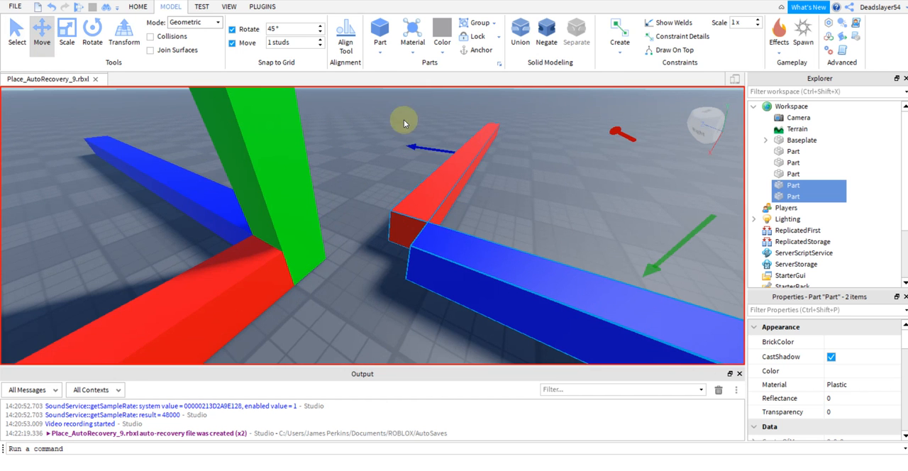
{"action": "left_click_drag", "start_coordinate": [420, 144], "coordinate": [387, 145]}
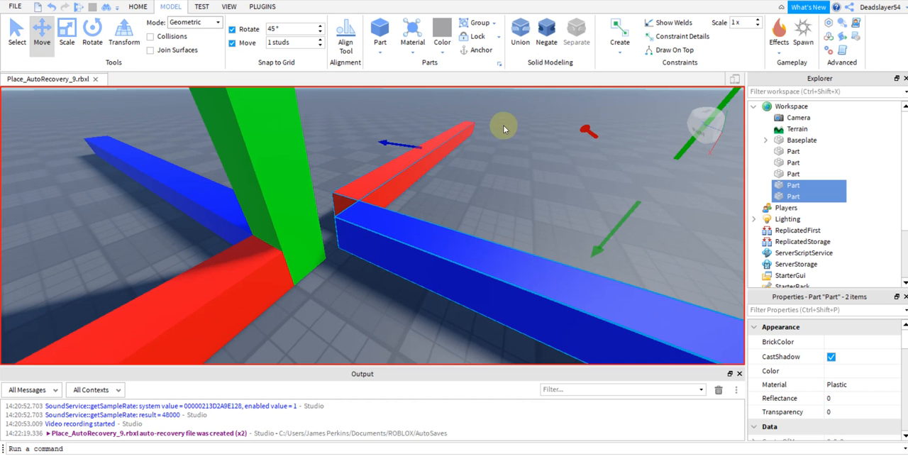
{"action": "left_click_drag", "start_coordinate": [583, 128], "coordinate": [588, 134]}
{"action": "right_click_drag", "start_coordinate": [475, 198], "coordinate": [511, 194]}
{"action": "key", "text": "f"}
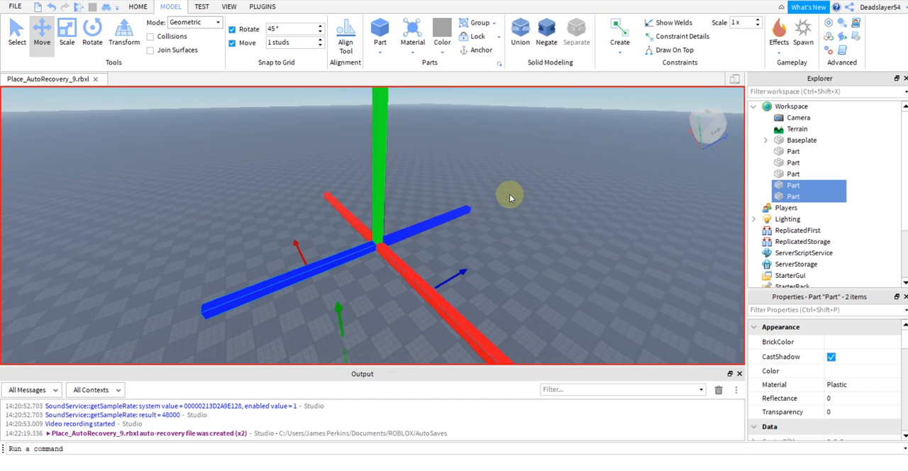
Select all five beams with a marquee and again as a range of Workspace entries, clearing the selection each time.
{"action": "left_click", "coordinate": [511, 203]}
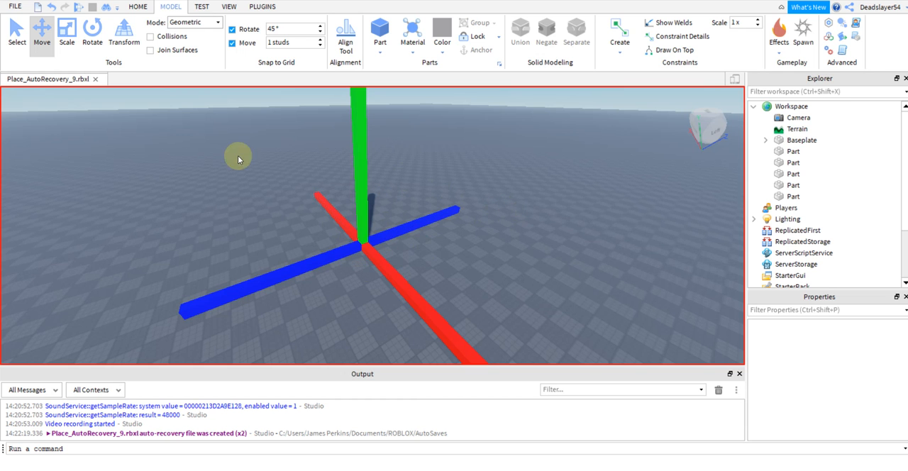
{"action": "left_click_drag", "start_coordinate": [178, 103], "coordinate": [543, 357]}
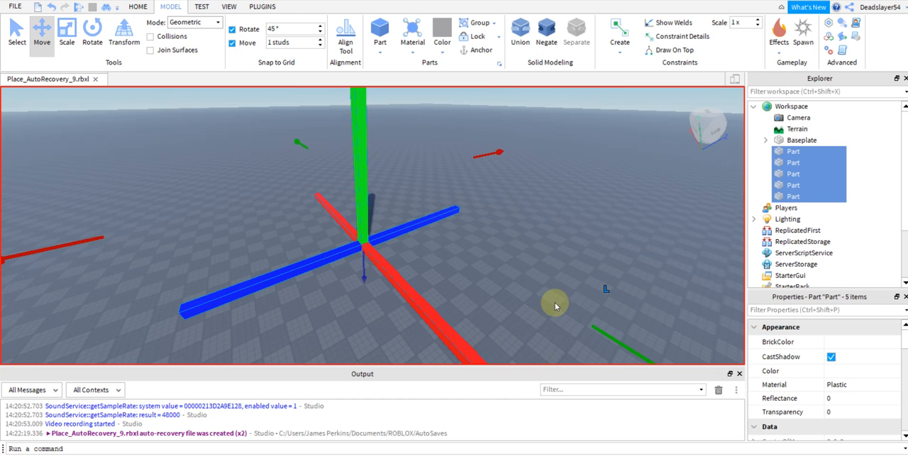
{"action": "left_click", "coordinate": [790, 152]}
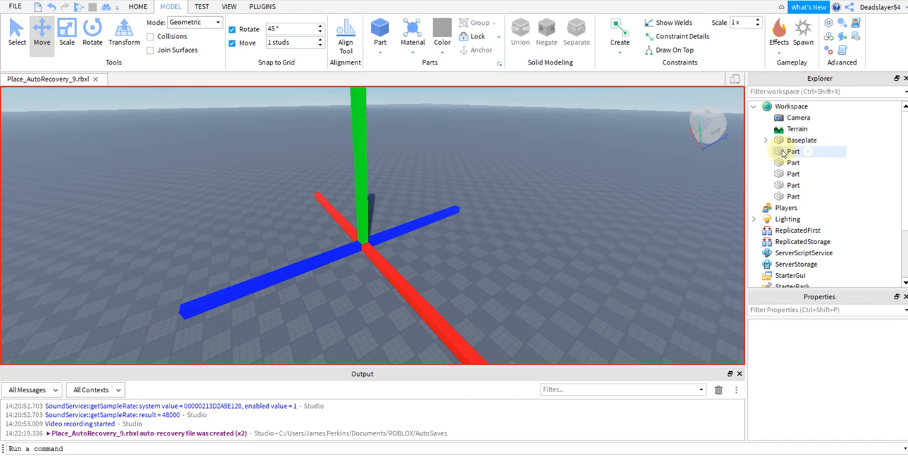
{"action": "left_click", "coordinate": [792, 197], "text": "shift"}
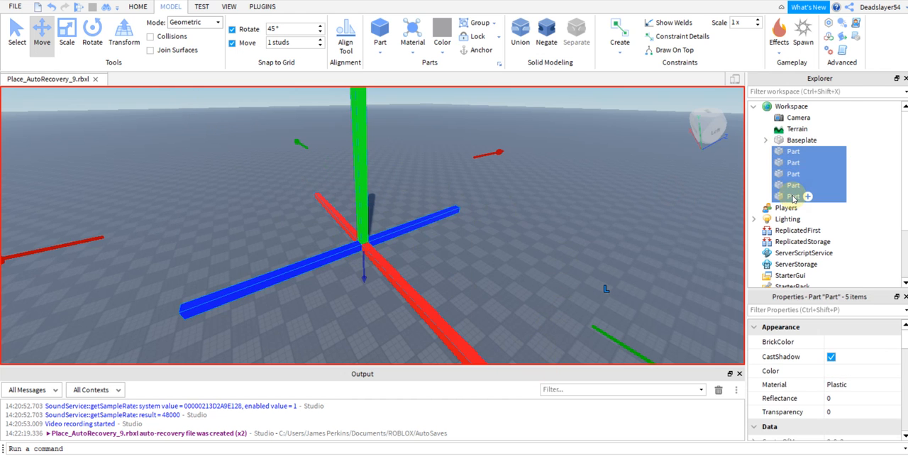
{"action": "left_click", "coordinate": [562, 240]}
Try selecting only the first, third and fifth parts in the Workspace together, then clear the selection.
{"action": "left_click", "coordinate": [793, 152]}
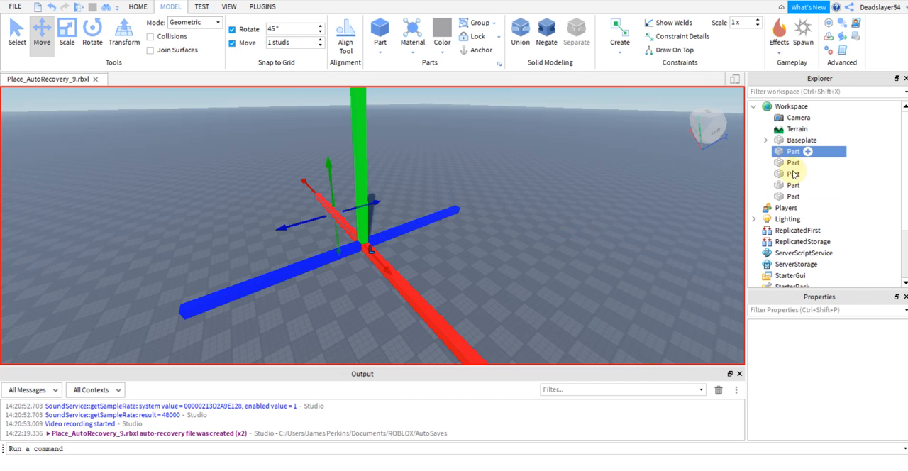
{"action": "left_click", "coordinate": [793, 174], "text": "ctrl"}
{"action": "left_click", "coordinate": [793, 197], "text": "ctrl"}
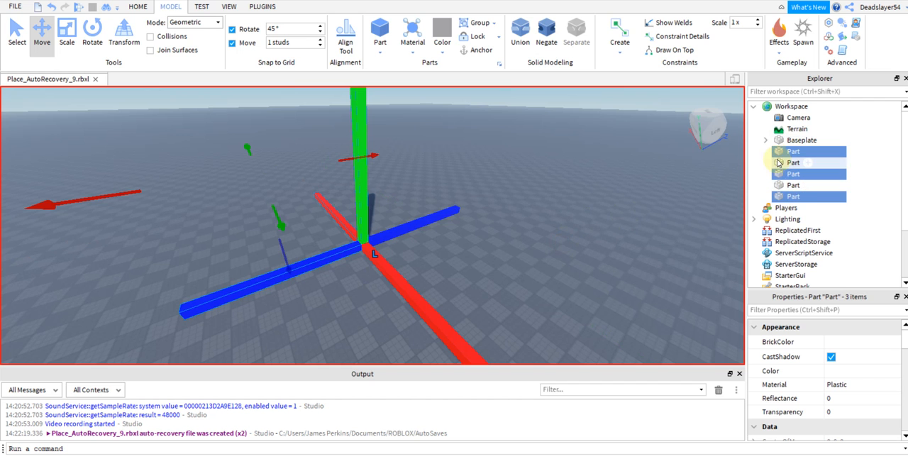
{"action": "left_click", "coordinate": [644, 183]}
Select all five beam parts in the Workspace and group them into one model.
{"action": "left_click", "coordinate": [786, 154]}
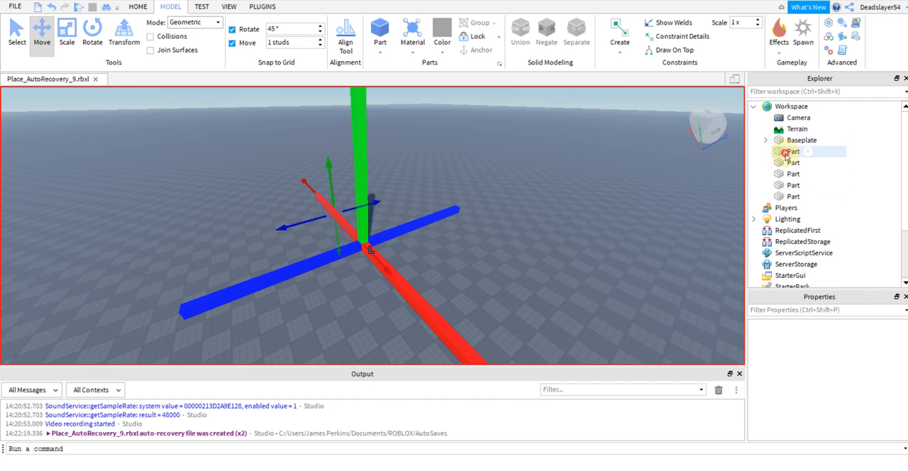
{"action": "left_click", "coordinate": [792, 197], "text": "shift"}
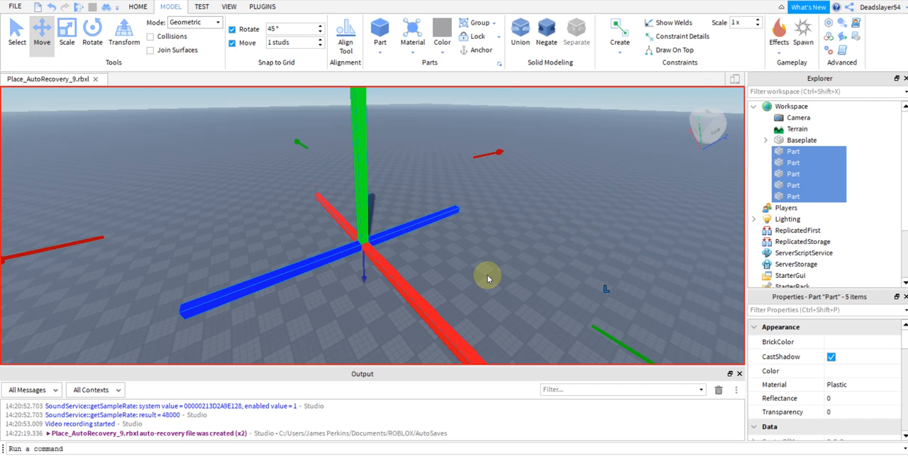
{"action": "right_click", "coordinate": [784, 164]}
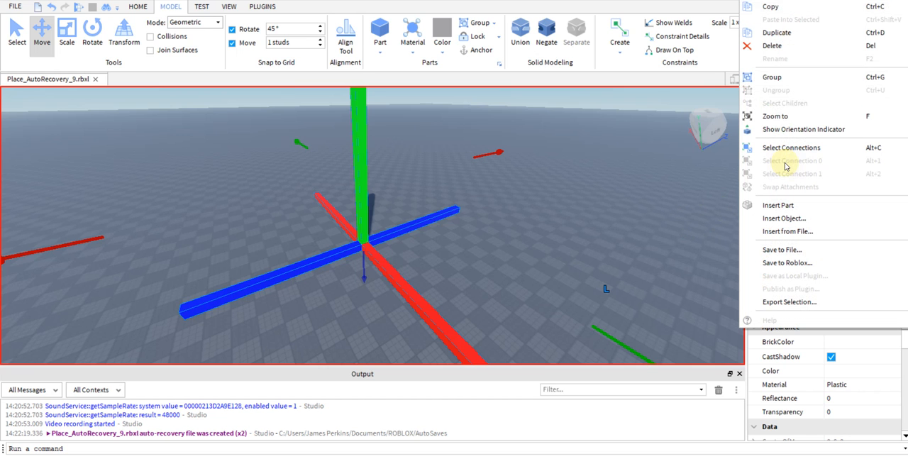
{"action": "left_click", "coordinate": [872, 78]}
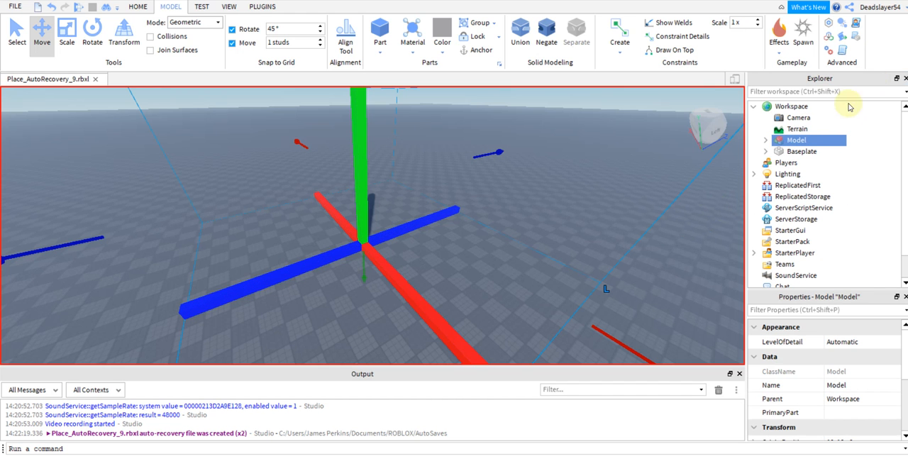
Examine the grouped beams from different angles and clear the model's selection.
{"action": "right_click_drag", "start_coordinate": [674, 249], "coordinate": [333, 236]}
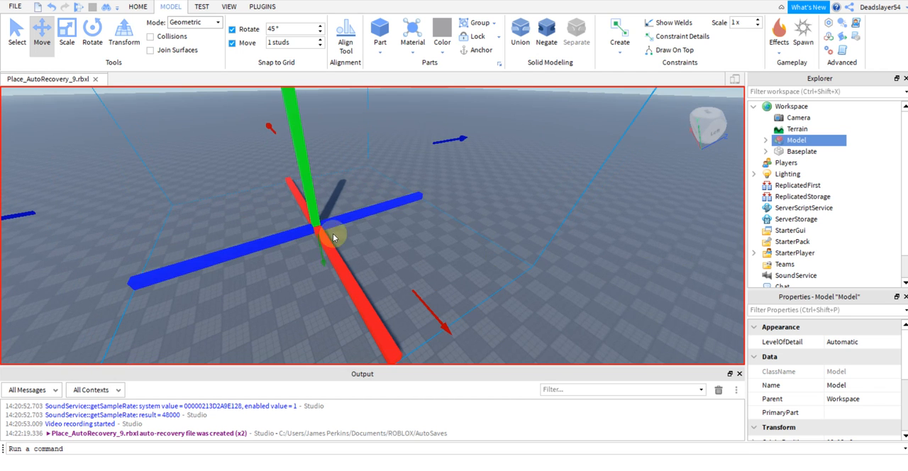
{"action": "left_click", "coordinate": [628, 286]}
{"action": "mouse_move", "coordinate": [243, 243]}
{"action": "left_mouse_down"}
{"action": "mouse_move", "coordinate": [340, 270]}
{"action": "mouse_move", "coordinate": [314, 250]}
{"action": "mouse_move", "coordinate": [255, 241]}
{"action": "left_mouse_up"}
{"action": "right_click_drag", "start_coordinate": [408, 265], "coordinate": [406, 266]}
{"action": "scroll", "coordinate": [407, 265], "scroll_direction": "up", "scroll_amount": 3}
{"action": "scroll", "coordinate": [328, 228], "scroll_direction": "up", "scroll_amount": 1}
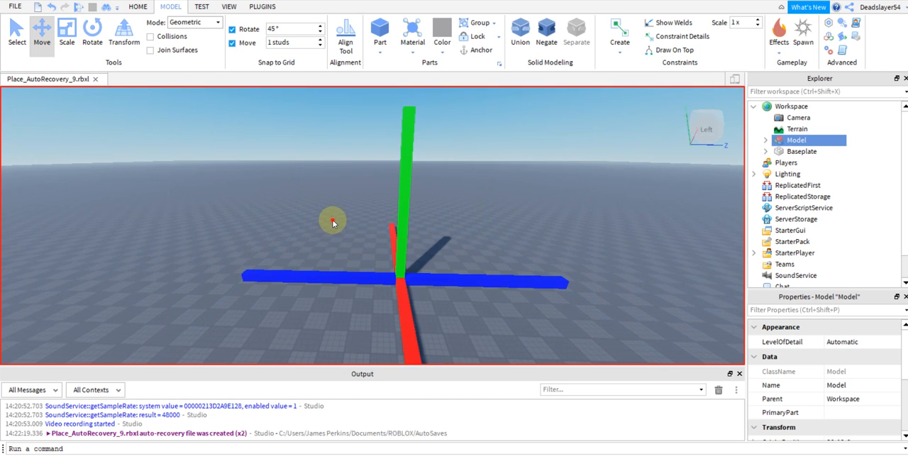
{"action": "left_click", "coordinate": [333, 220]}
{"action": "left_click", "coordinate": [406, 211]}
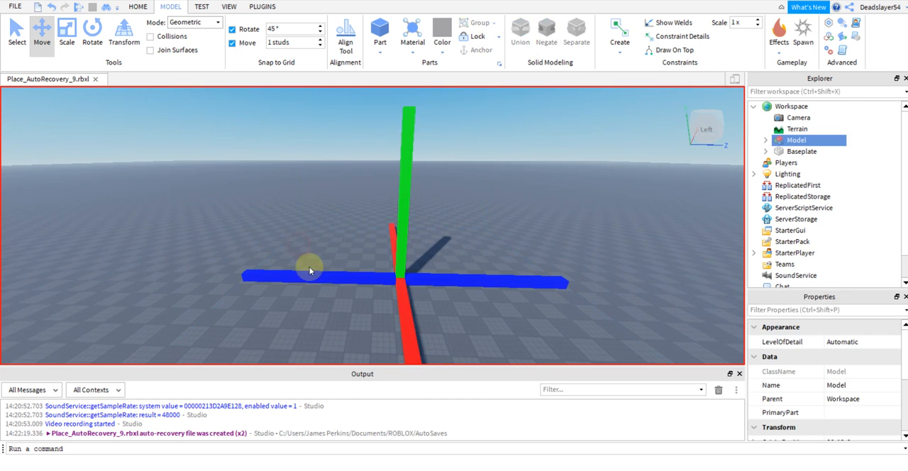
{"action": "left_click", "coordinate": [313, 283]}
{"action": "left_click", "coordinate": [314, 276]}
{"action": "left_click", "coordinate": [329, 239]}
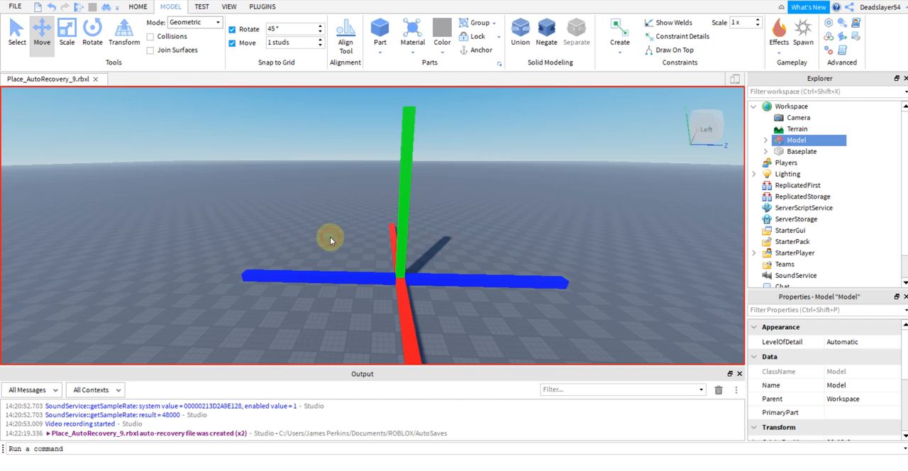
Expand the grouped model and shift its second part, a blue beam, slightly sideways out of line.
{"action": "left_click", "coordinate": [763, 140]}
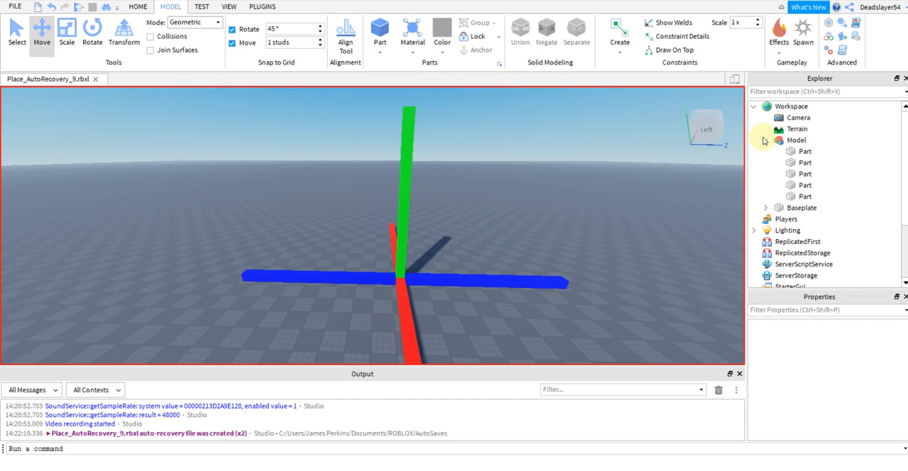
{"action": "left_click", "coordinate": [797, 164]}
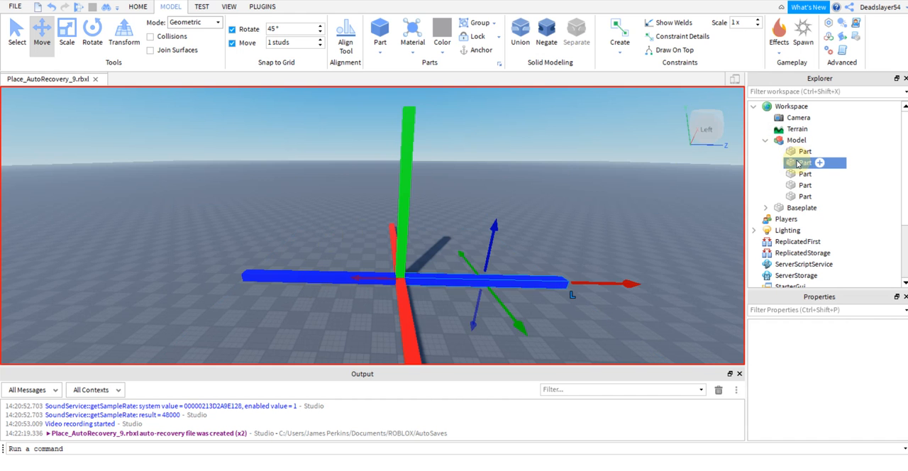
{"action": "mouse_move", "coordinate": [516, 326]}
{"action": "left_mouse_down"}
{"action": "mouse_move", "coordinate": [531, 360]}
{"action": "mouse_move", "coordinate": [516, 311]}
{"action": "mouse_move", "coordinate": [525, 328]}
{"action": "left_mouse_up"}
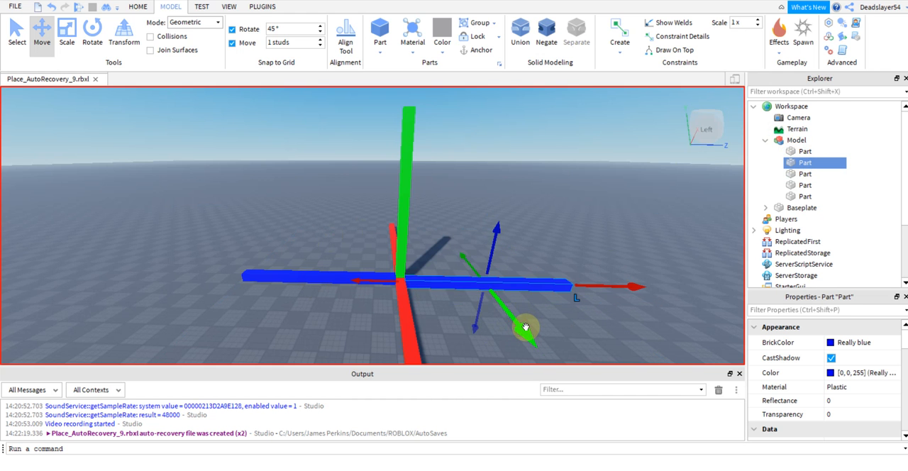
Move the shifted blue beam inside the model back sideways into line with the opposite blue beam.
{"action": "left_click", "coordinate": [16, 34]}
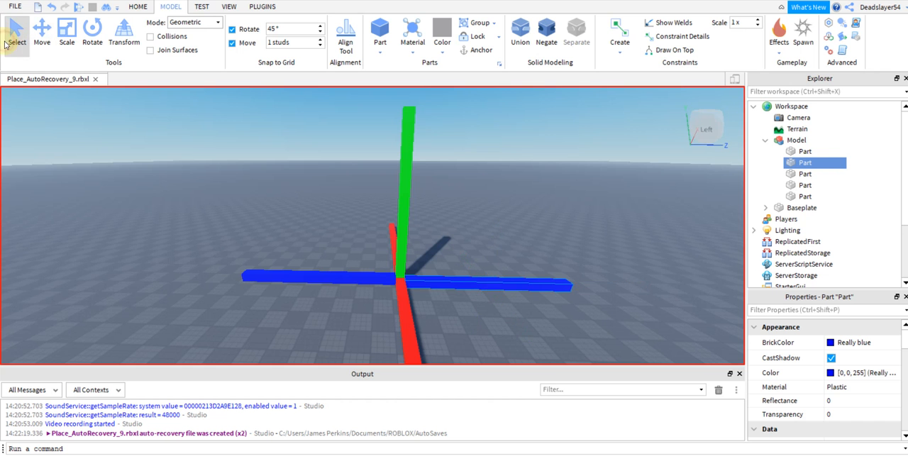
{"action": "left_click", "coordinate": [497, 285]}
{"action": "scroll", "coordinate": [486, 284], "scroll_direction": "up", "scroll_amount": 5}
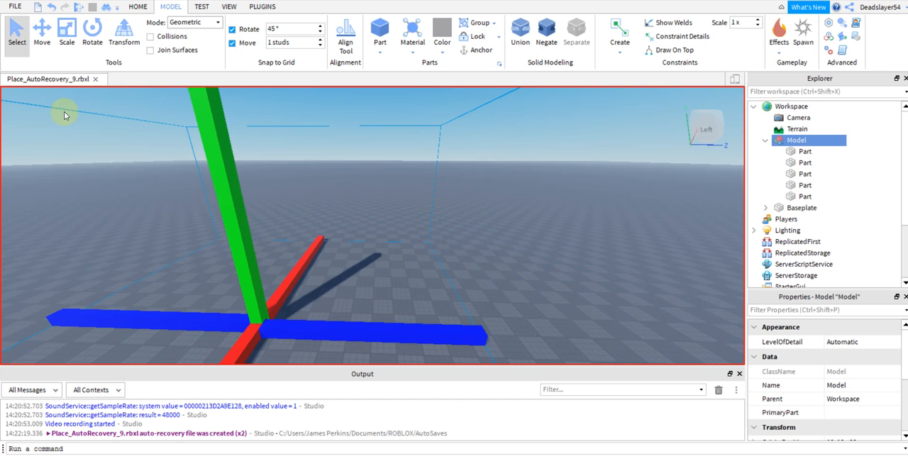
{"action": "left_click", "coordinate": [41, 33]}
{"action": "right_click_drag", "start_coordinate": [359, 267], "coordinate": [361, 263]}
{"action": "left_click", "coordinate": [796, 152]}
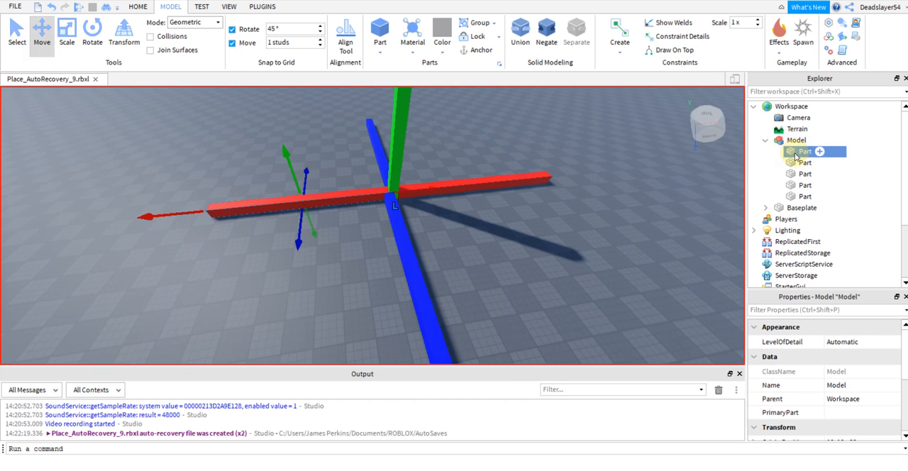
{"action": "left_click", "coordinate": [799, 163]}
{"action": "left_click_drag", "start_coordinate": [464, 264], "coordinate": [472, 264]}
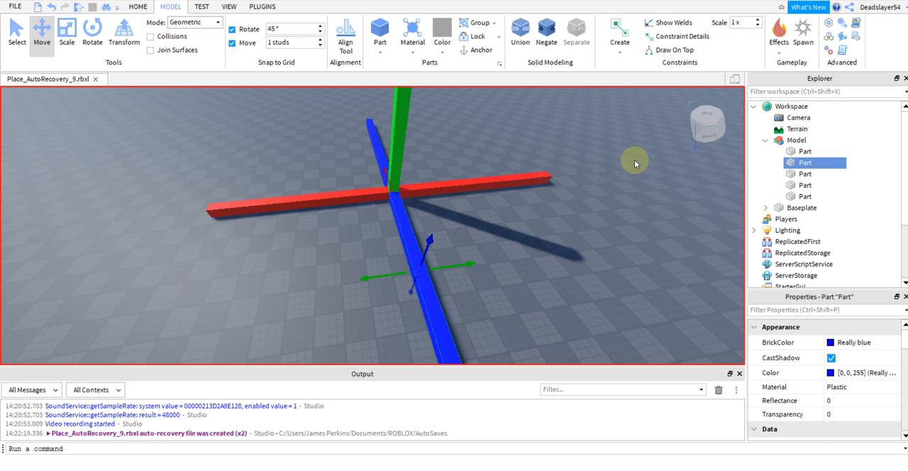
Rename the model's second part, the realigned blue beam, as Blue1.
{"action": "right_click_drag", "start_coordinate": [513, 264], "coordinate": [526, 254]}
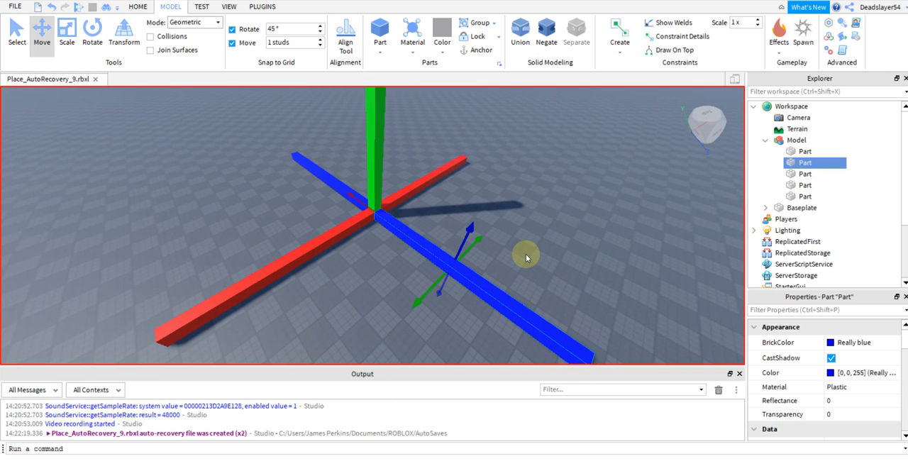
{"action": "right_click", "coordinate": [805, 163]}
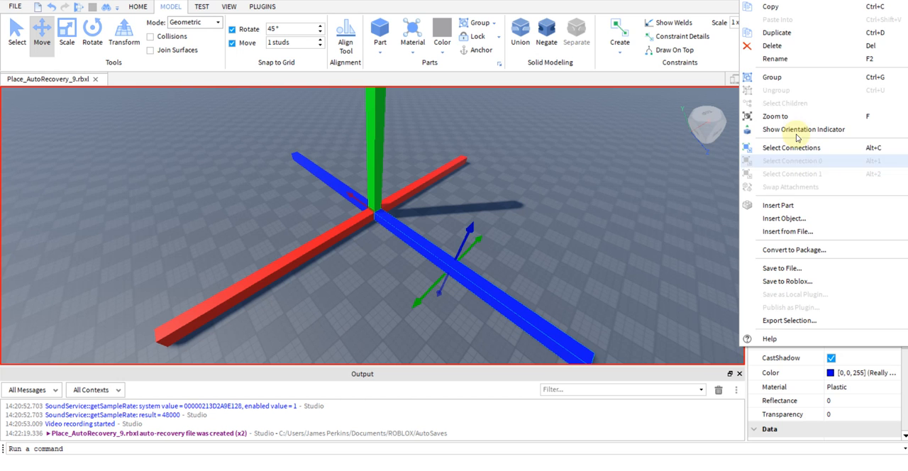
{"action": "left_click", "coordinate": [784, 57]}
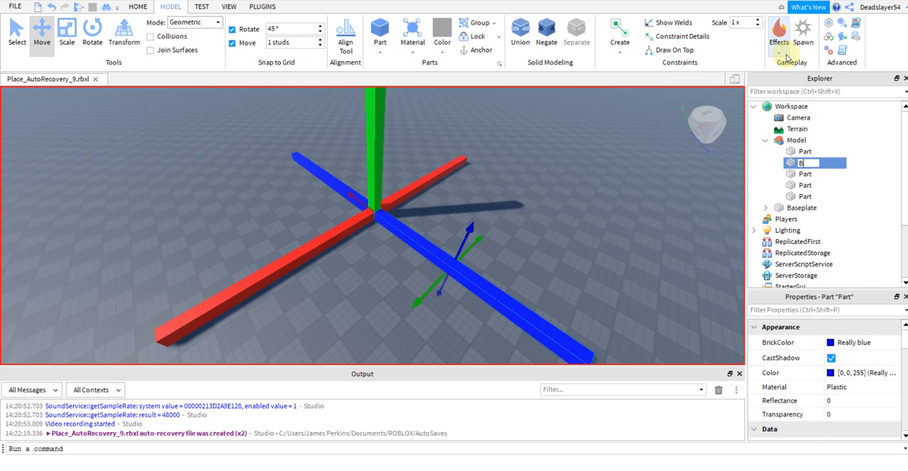
{"action": "type", "text": "Blue1"}
{"action": "key", "text": "Return"}
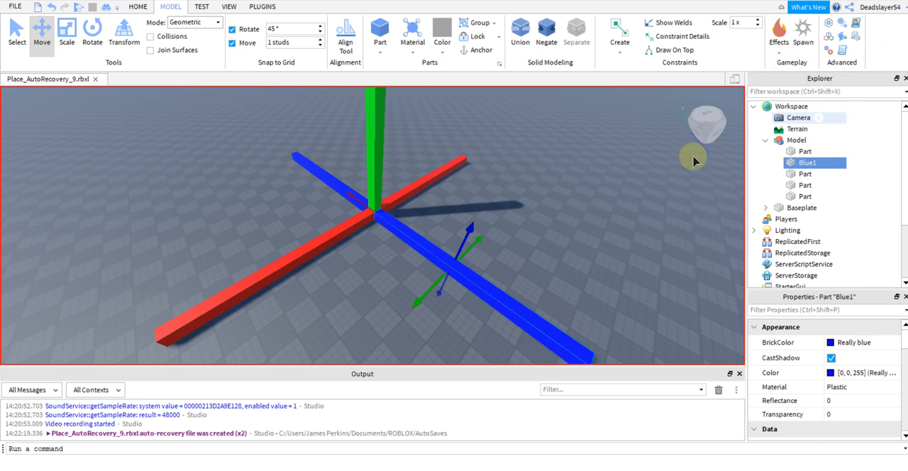
Rename the model's first part, a red beam, as Red1.
{"action": "left_click", "coordinate": [804, 153]}
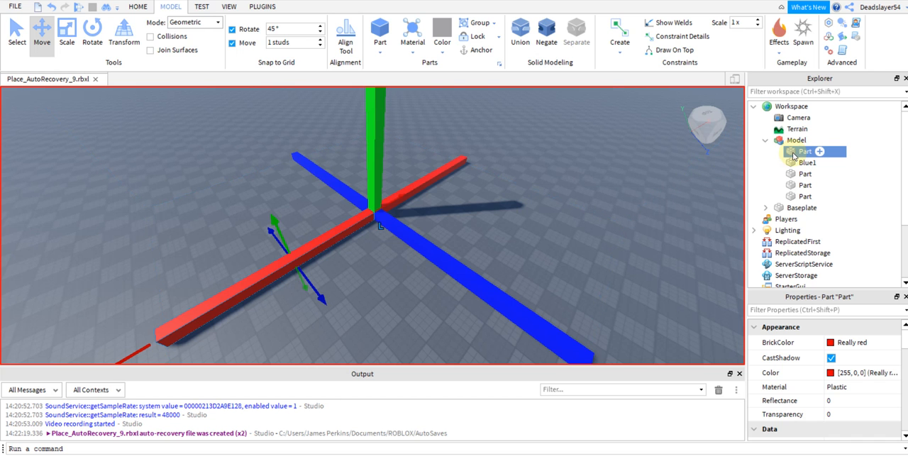
{"action": "key", "text": "F2"}
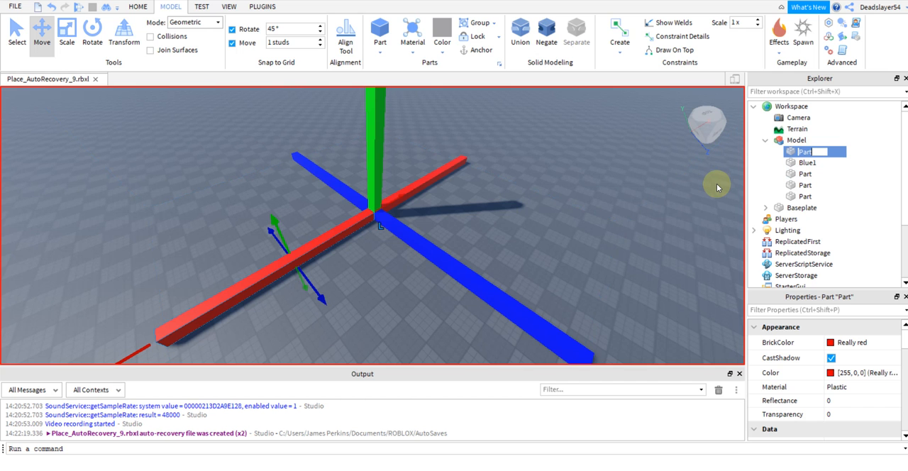
{"action": "type", "text": "Red1"}
{"action": "key", "text": "Return"}
Rename the model's third part, the other blue beam, as Blue2.
{"action": "key", "text": "Down"}
{"action": "key", "text": "Down"}
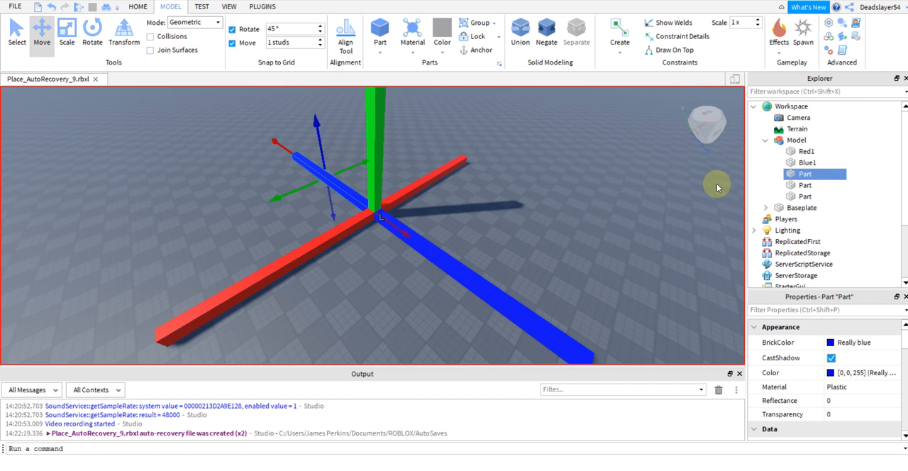
{"action": "key", "text": "F2"}
{"action": "type", "text": "Blue2"}
{"action": "key", "text": "Return"}
Rename the model's fourth part, the other red beam, as Red2.
{"action": "key", "text": "Down"}
{"action": "key", "text": "F2"}
{"action": "type", "text": "Red2"}
{"action": "key", "text": "Return"}
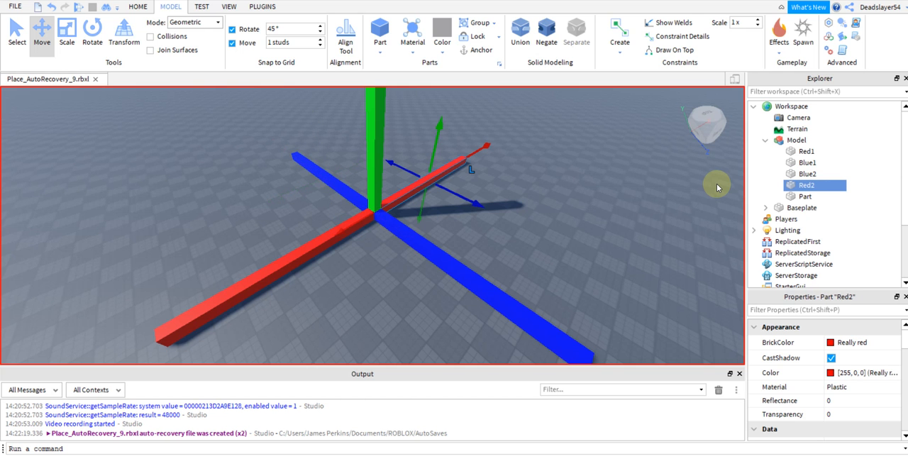
Rename the model's last part, the upright green beam, as Green.
{"action": "key", "text": "Down"}
{"action": "key", "text": "F2"}
{"action": "type", "text": "G"}
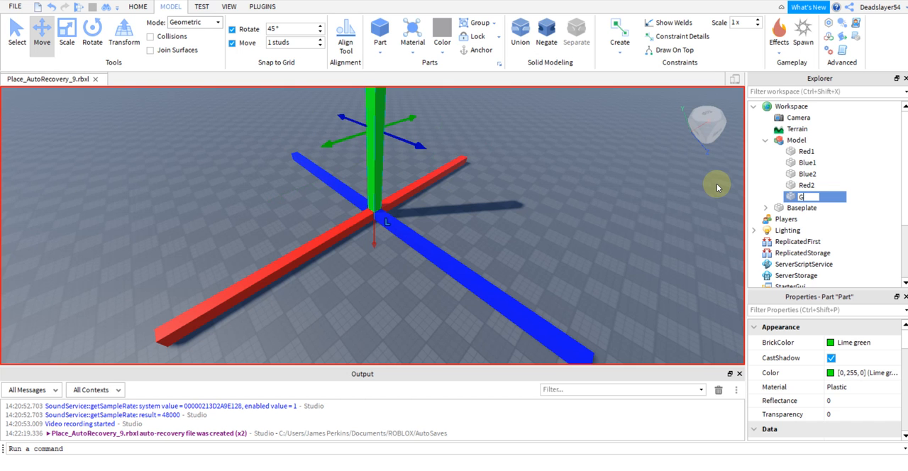
{"action": "type", "text": "reen"}
{"action": "key", "text": "Return"}
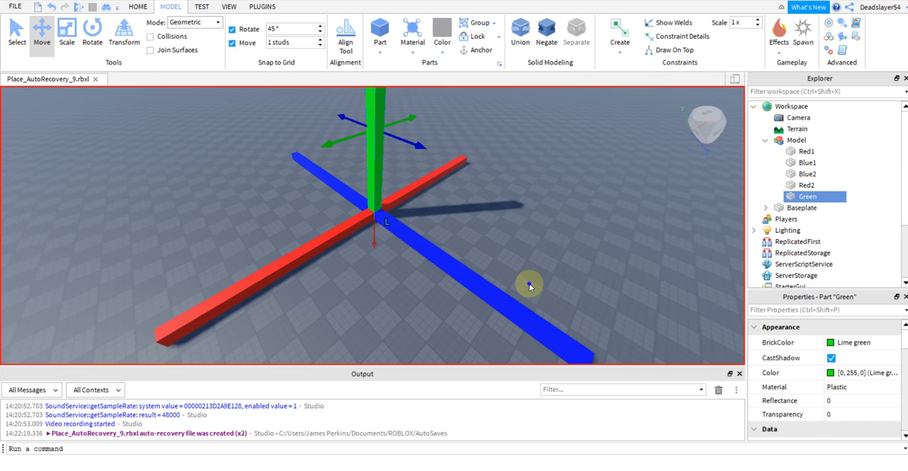
{"action": "scroll", "coordinate": [529, 286], "scroll_direction": "down", "scroll_amount": 5}
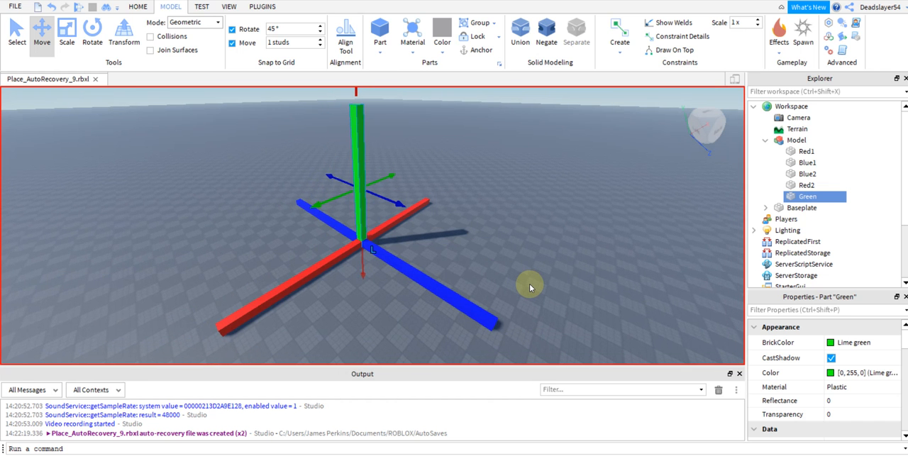
{"action": "left_click", "coordinate": [558, 245]}
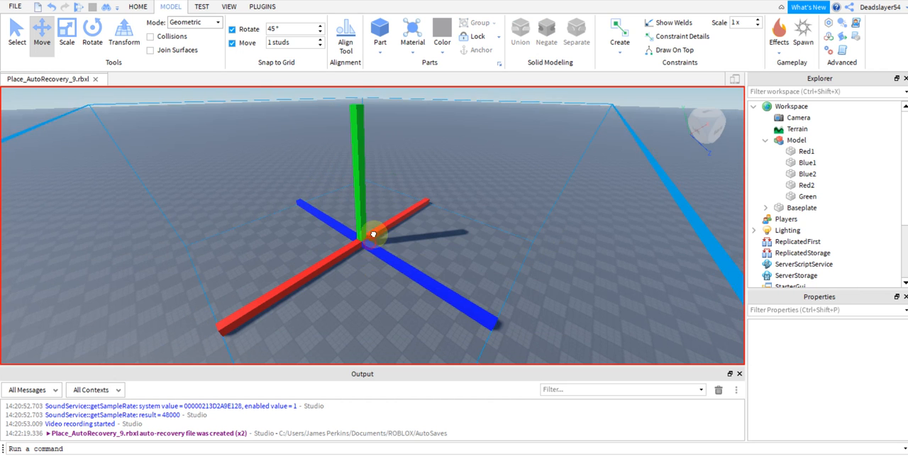
{"action": "left_click", "coordinate": [368, 244]}
{"action": "scroll", "coordinate": [515, 286], "scroll_direction": "down", "scroll_amount": 2}
{"action": "left_click", "coordinate": [522, 284]}
{"action": "scroll", "coordinate": [521, 283], "scroll_direction": "up", "scroll_amount": 2}
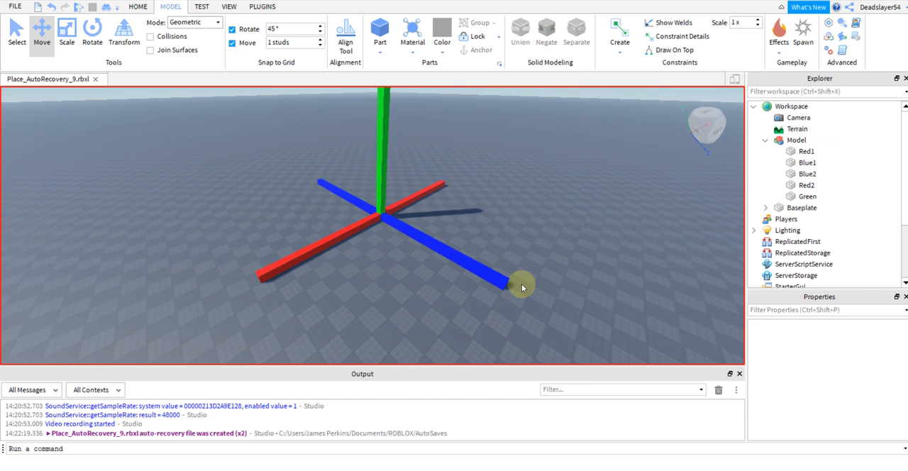
{"action": "right_click_drag", "start_coordinate": [521, 284], "coordinate": [522, 283]}
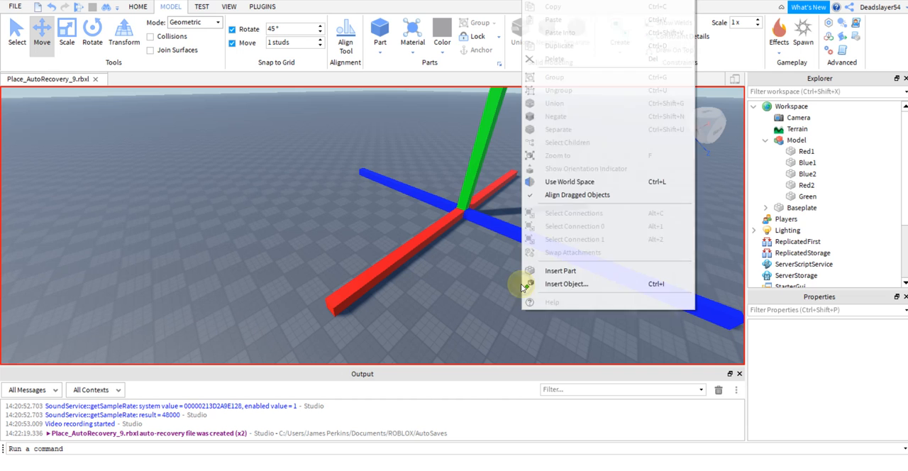
Dismiss the context menu, collapse the model in the object hierarchy and start a playtest of the place.
{"action": "left_click", "coordinate": [351, 292]}
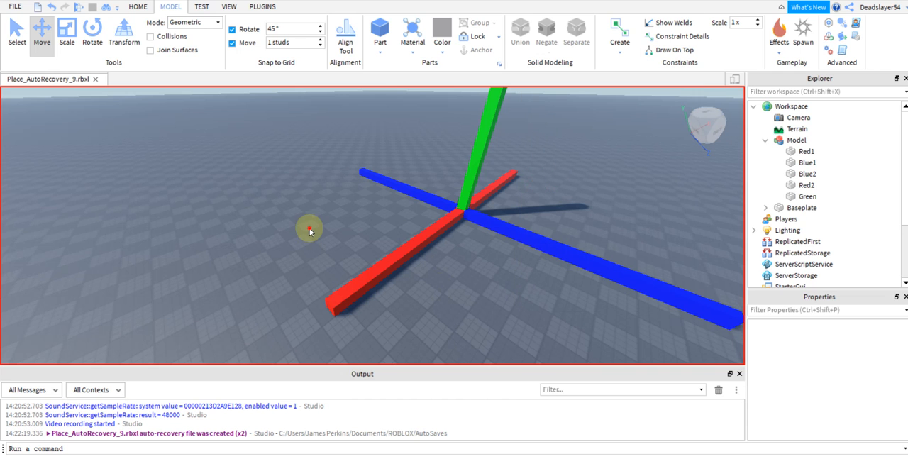
{"action": "left_click", "coordinate": [764, 141]}
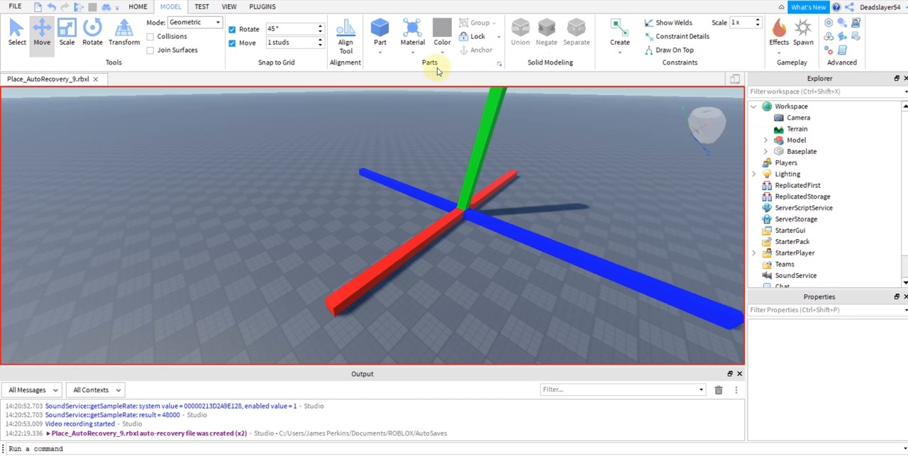
{"action": "left_click", "coordinate": [203, 6]}
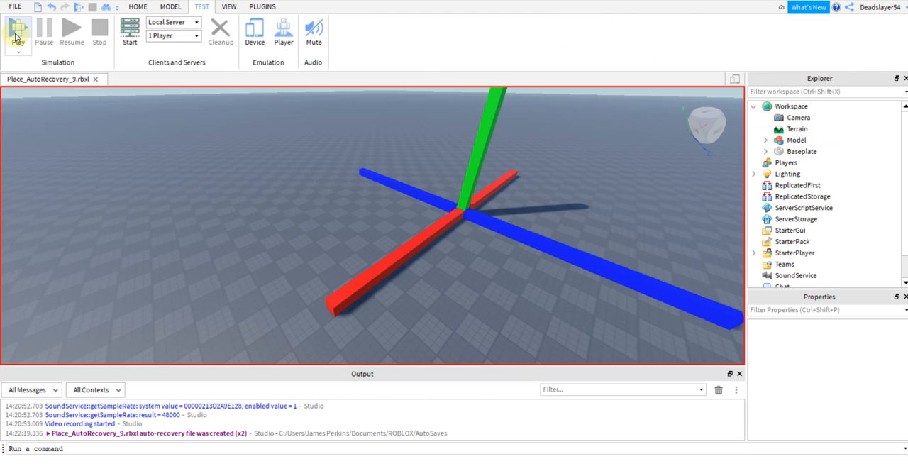
{"action": "left_click", "coordinate": [15, 37]}
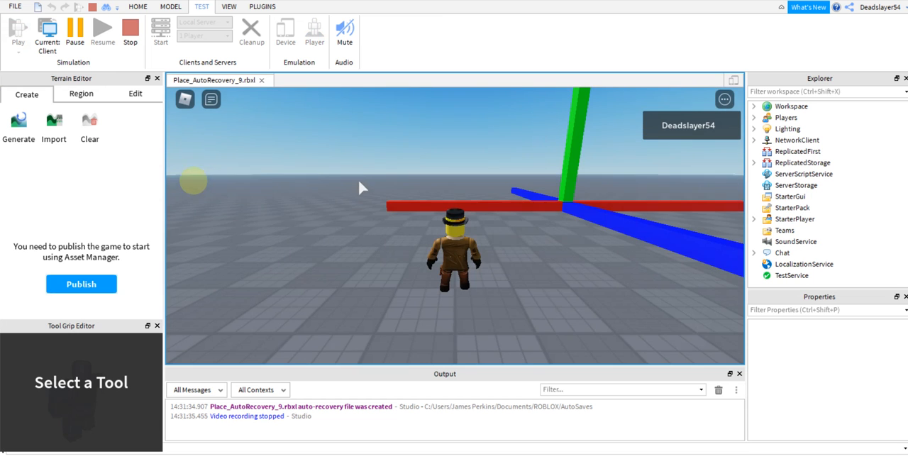
Walk and jump the character around and over the coloured beams, and end the playtest.
{"action": "left_click", "coordinate": [411, 203]}
{"action": "key", "text": "w"}
{"action": "right_click_drag", "start_coordinate": [411, 203], "coordinate": [411, 203]}
{"action": "key", "text": "d"}
{"action": "key", "text": "a"}
{"action": "key", "text": "space"}
{"action": "key", "text": "a"}
{"action": "key", "text": "a"}
{"action": "key", "text": "d"}
{"action": "key", "text": "w"}
{"action": "key", "text": "space"}
{"action": "key", "text": "space"}
{"action": "key", "text": "space"}
{"action": "key", "text": "w"}
{"action": "key", "text": "w"}
{"action": "key", "text": "space"}
{"action": "key", "text": "s"}
{"action": "key", "text": "w"}
{"action": "key", "text": "space"}
{"action": "key", "text": "space"}
{"action": "key", "text": "space"}
{"action": "key", "text": "w"}
{"action": "key", "text": "space"}
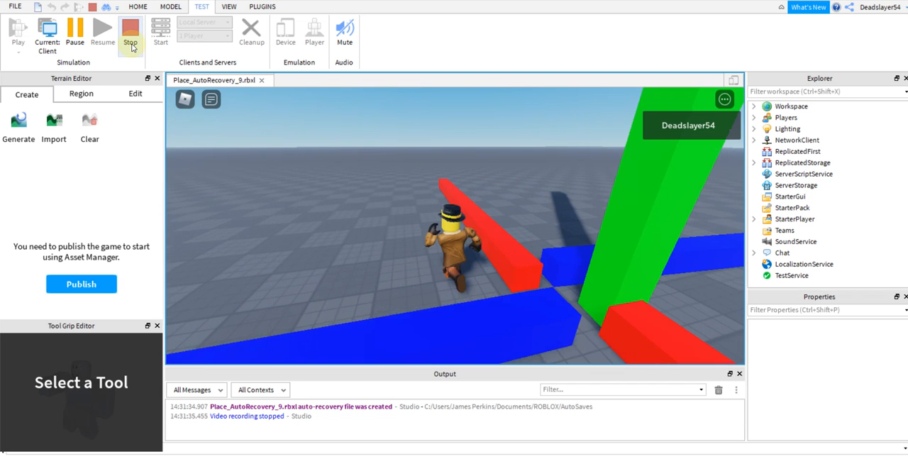
{"action": "left_click", "coordinate": [131, 44]}
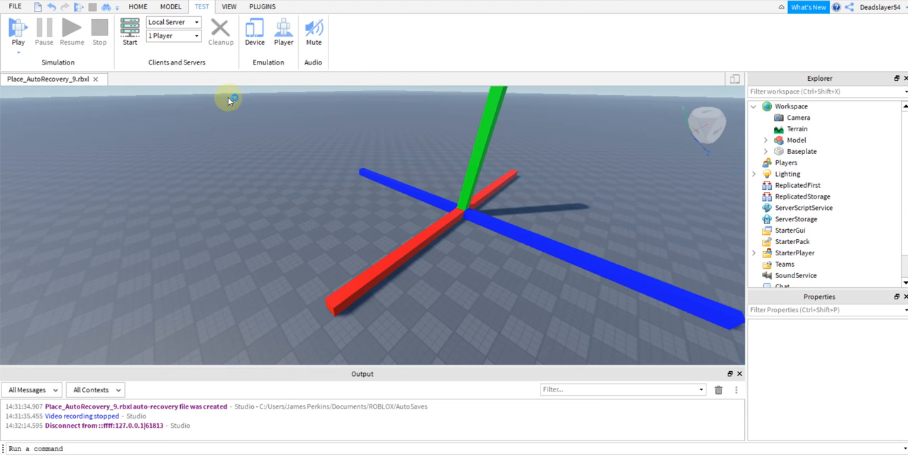
Select all five beams inside the model, Red1 through Green, check their Anchor setting and clear the selection.
{"action": "left_click", "coordinate": [787, 141]}
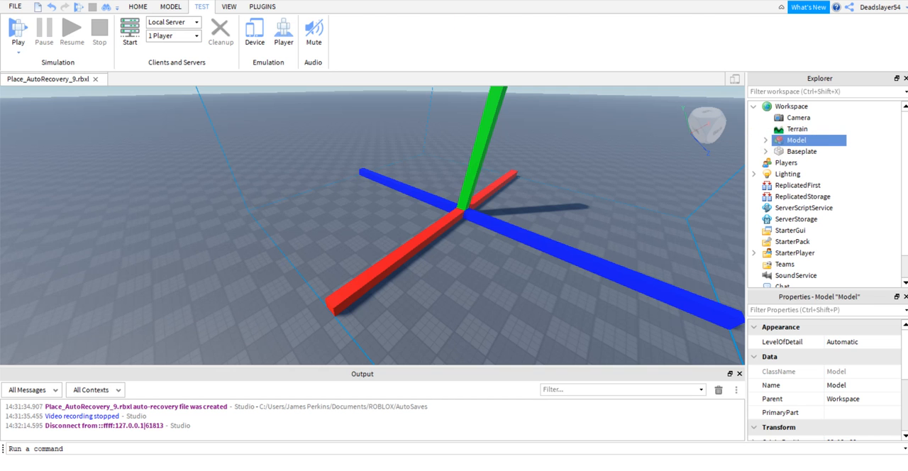
{"action": "left_click", "coordinate": [170, 6]}
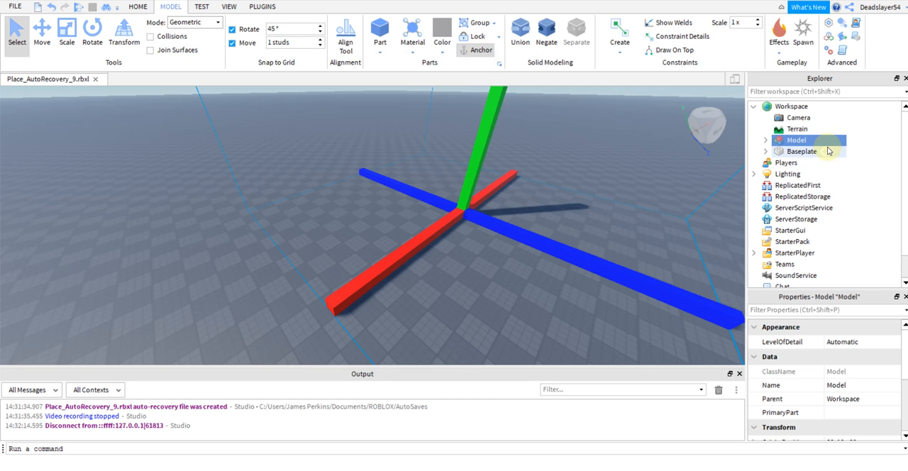
{"action": "left_click", "coordinate": [765, 139]}
{"action": "left_click", "coordinate": [795, 151]}
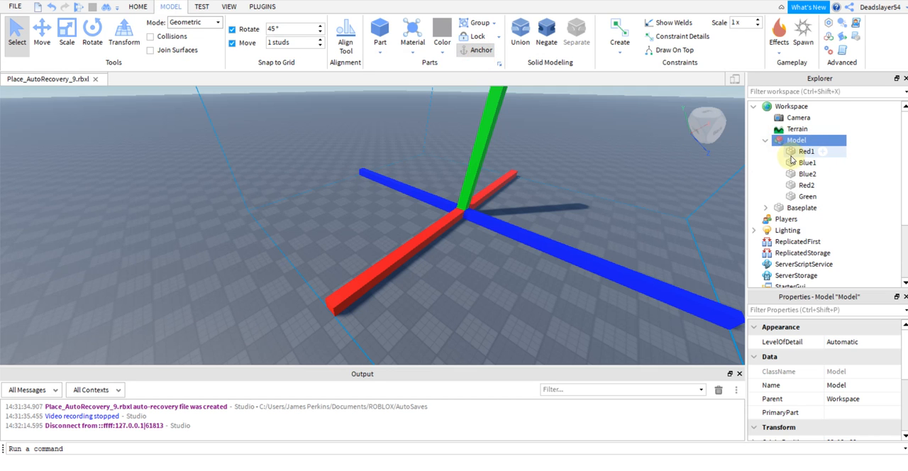
{"action": "left_click", "coordinate": [804, 196], "text": "shift"}
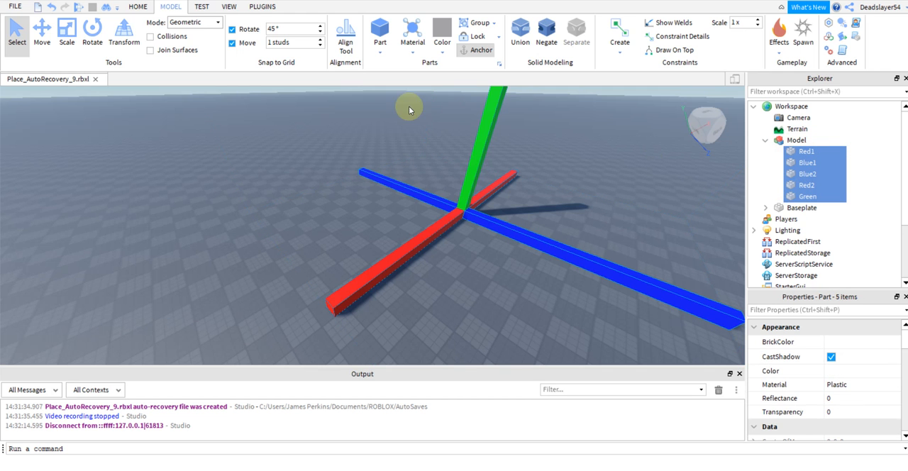
{"action": "left_click", "coordinate": [489, 54]}
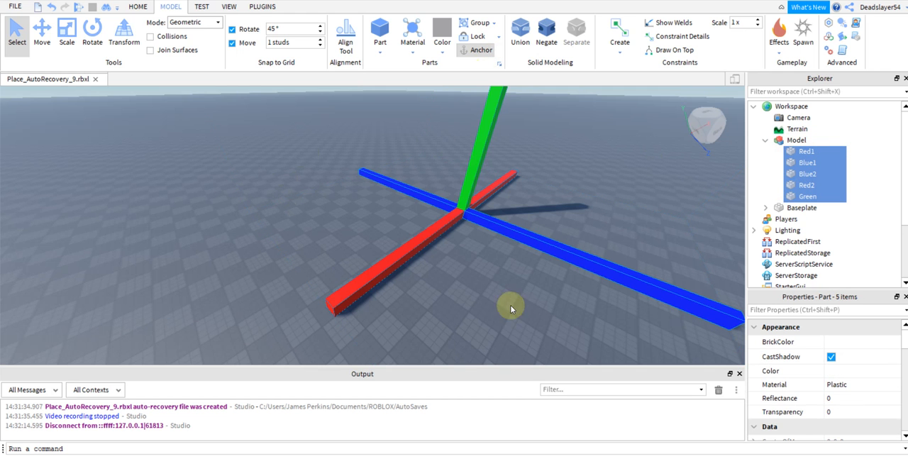
{"action": "left_click", "coordinate": [533, 306]}
{"action": "right_click_drag", "start_coordinate": [533, 305], "coordinate": [535, 306]}
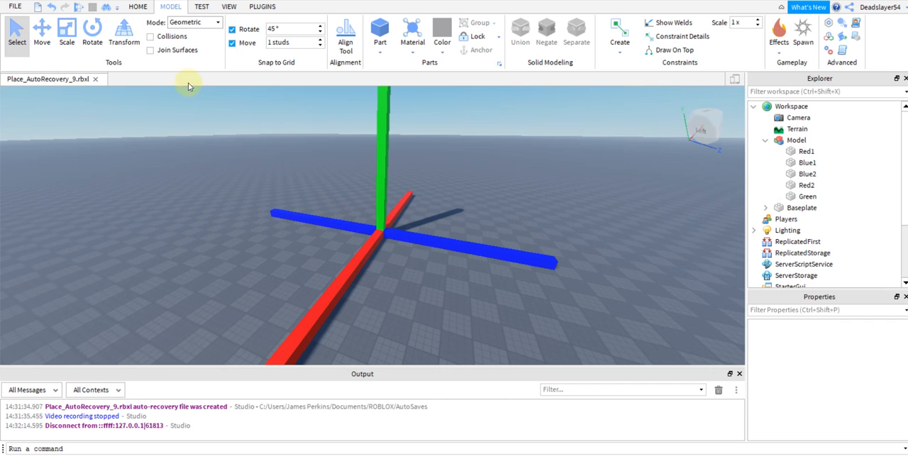
Raise the whole beam model slightly above the baseplate with the Move tool.
{"action": "left_click", "coordinate": [201, 9]}
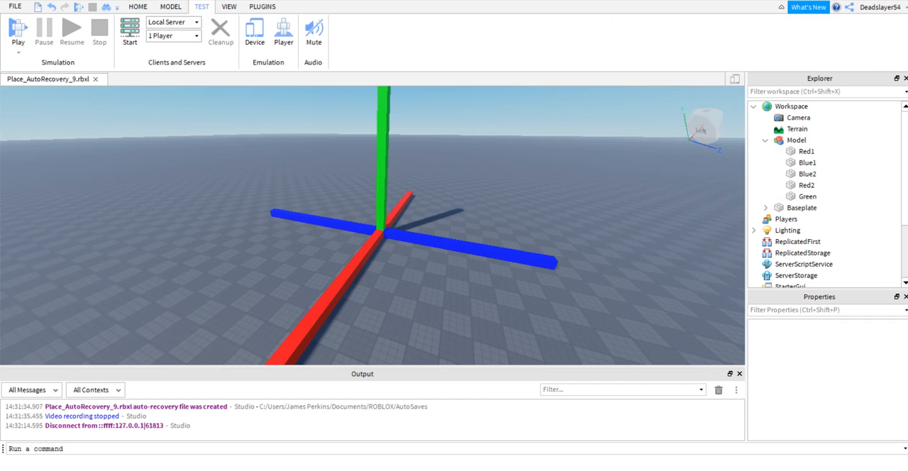
{"action": "left_click", "coordinate": [171, 7]}
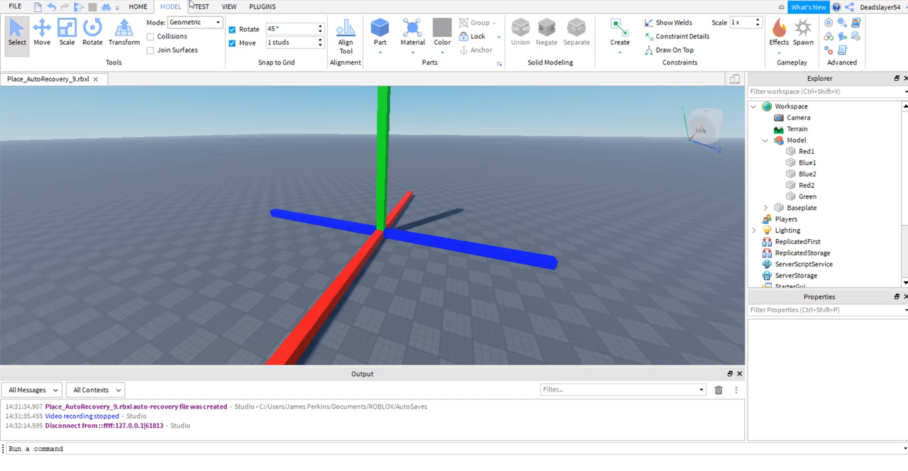
{"action": "left_click", "coordinate": [42, 34]}
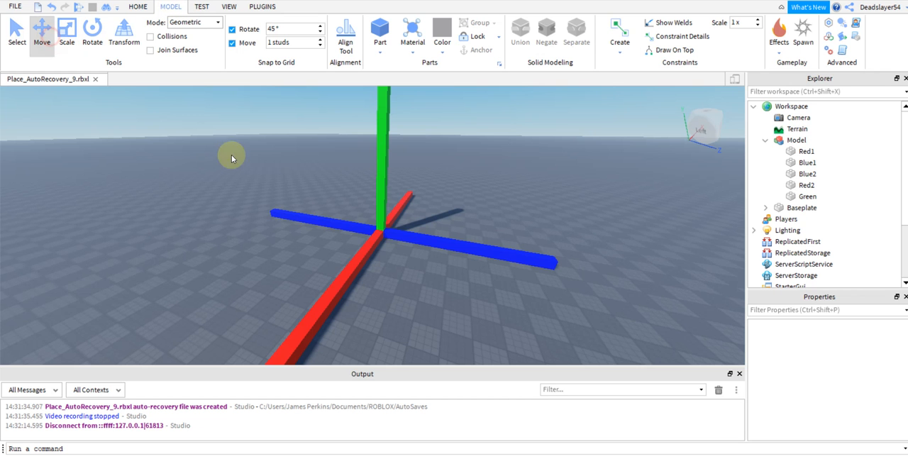
{"action": "left_click", "coordinate": [381, 254]}
{"action": "left_click_drag", "start_coordinate": [382, 254], "coordinate": [379, 234]}
Start a playtest with the raised model and close the black pop-up window covering the viewport.
{"action": "left_click", "coordinate": [203, 7]}
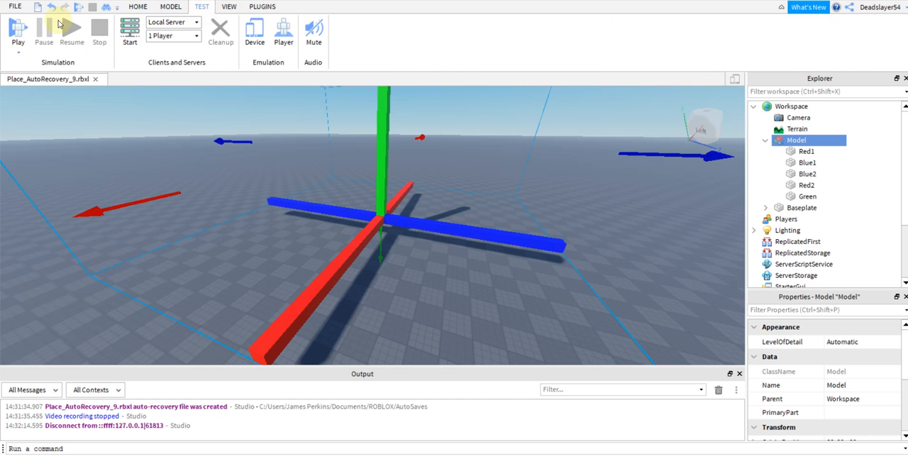
{"action": "left_click", "coordinate": [18, 26]}
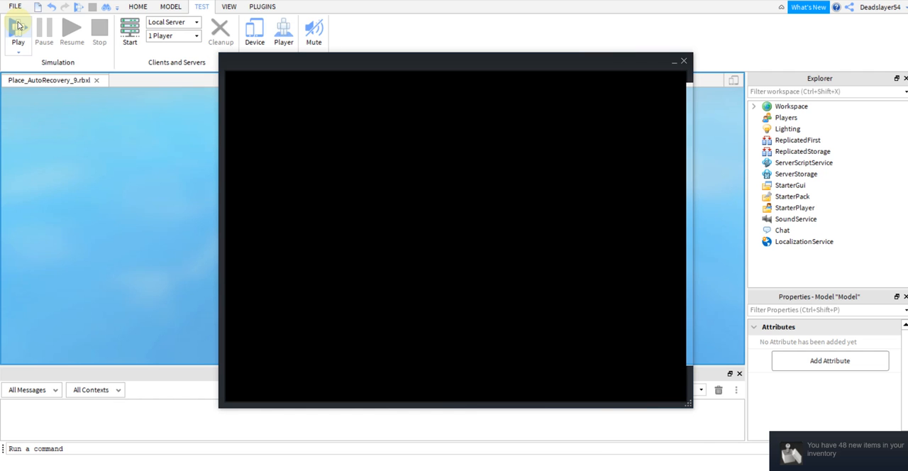
{"action": "left_click", "coordinate": [684, 61]}
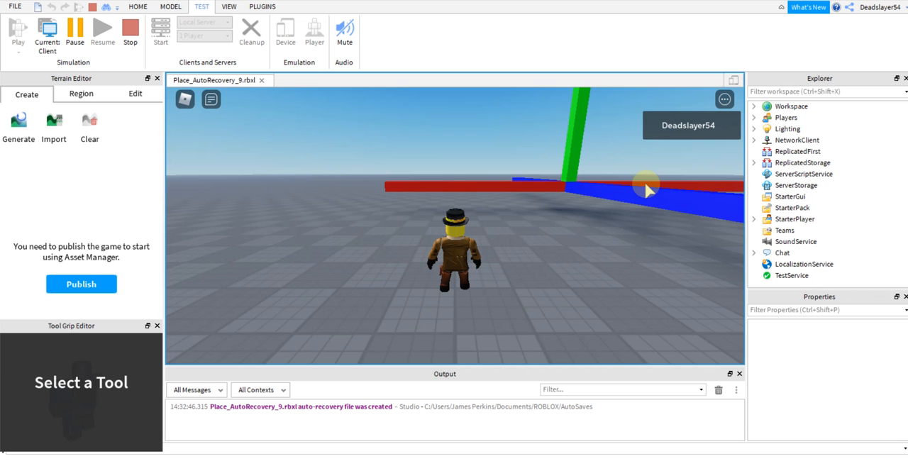
Walk and jump the character onto the raised red and blue beams around the green post, and end the playtest.
{"action": "key", "text": "w"}
{"action": "right_click_drag", "start_coordinate": [503, 210], "coordinate": [503, 214]}
{"action": "key", "text": "d"}
{"action": "key", "text": "w"}
{"action": "key", "text": "a"}
{"action": "key", "text": "s"}
{"action": "key", "text": "space"}
{"action": "key", "text": "w"}
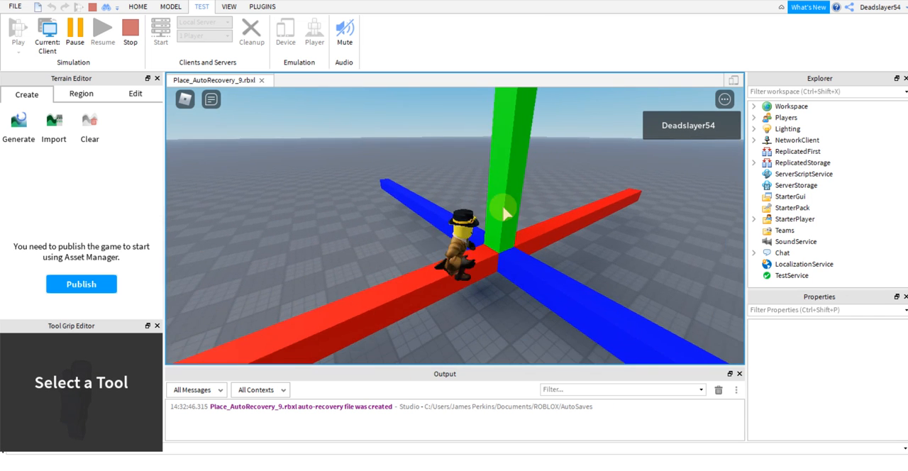
{"action": "key", "text": "s"}
{"action": "right_click_drag", "start_coordinate": [503, 208], "coordinate": [503, 207]}
{"action": "key", "text": "d"}
{"action": "key", "text": "space"}
{"action": "key", "text": "a"}
{"action": "key", "text": "d"}
{"action": "key", "text": "a"}
{"action": "key", "text": "space"}
{"action": "right_click_drag", "start_coordinate": [501, 208], "coordinate": [502, 209]}
{"action": "key", "text": "s"}
{"action": "key", "text": "space"}
{"action": "key", "text": "a"}
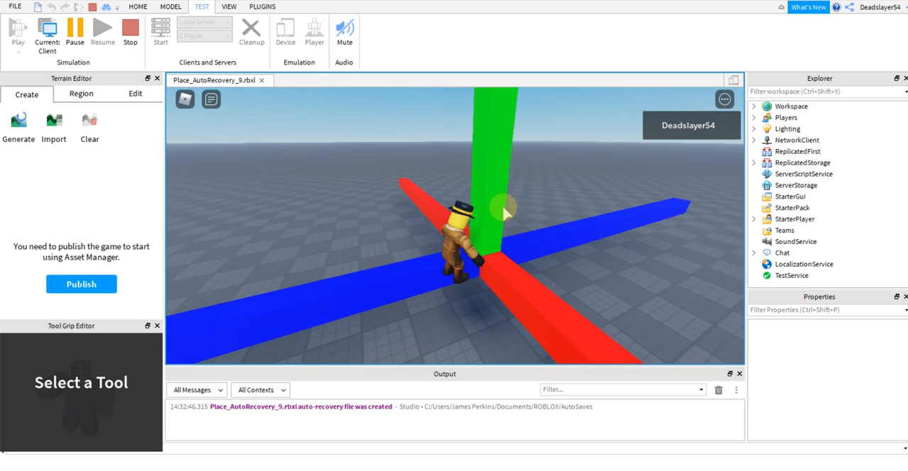
{"action": "key", "text": "w"}
{"action": "right_click_drag", "start_coordinate": [503, 207], "coordinate": [503, 208]}
{"action": "key", "text": "space"}
{"action": "key", "text": "w"}
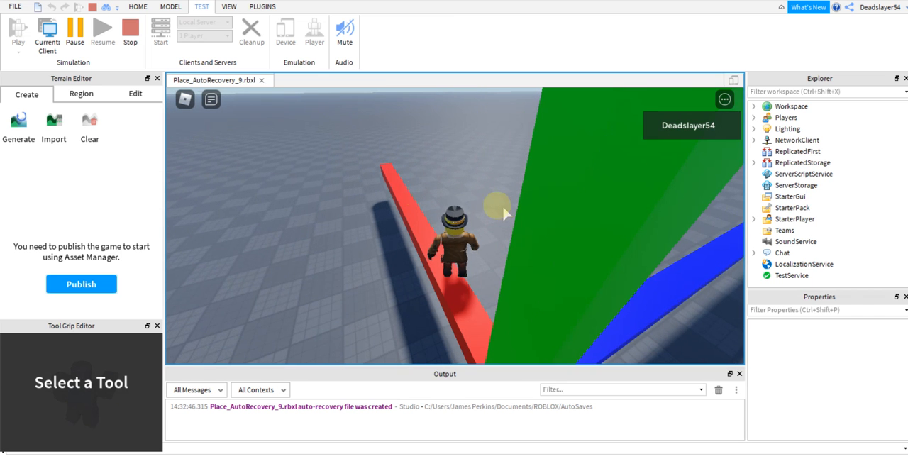
{"action": "left_click", "coordinate": [135, 41]}
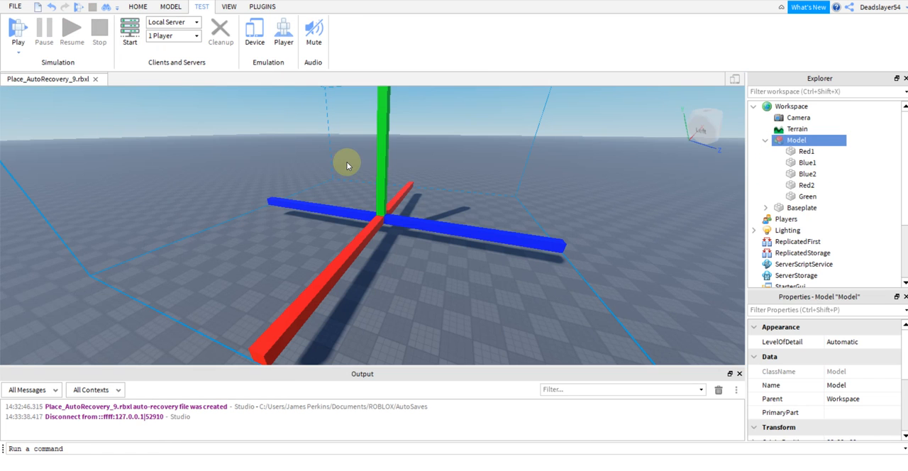
Lower the whole beam model back towards the baseplate with the Move tool and deselect it.
{"action": "left_click", "coordinate": [370, 185]}
{"action": "left_click", "coordinate": [382, 186]}
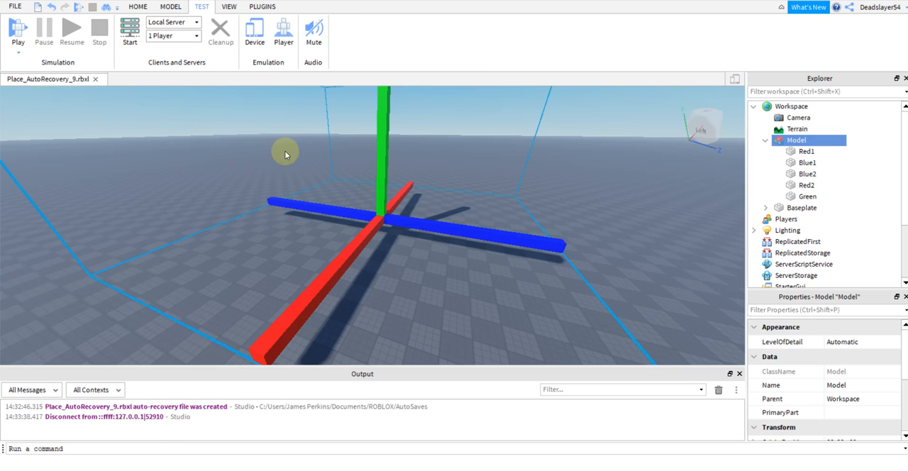
{"action": "left_click", "coordinate": [170, 8]}
{"action": "left_click", "coordinate": [42, 32]}
{"action": "left_click_drag", "start_coordinate": [380, 242], "coordinate": [380, 255]}
{"action": "left_click", "coordinate": [604, 272]}
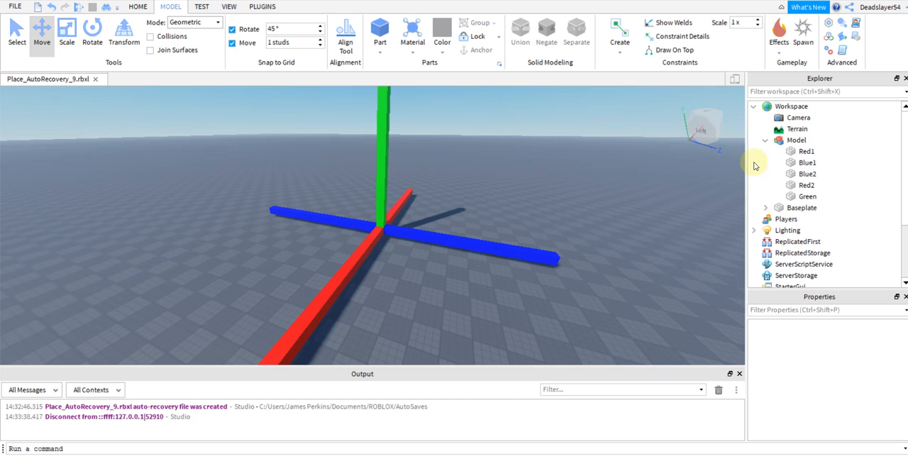
Turn off CanCollide for all five beams in the model, Red1 through Green.
{"action": "left_click", "coordinate": [790, 152]}
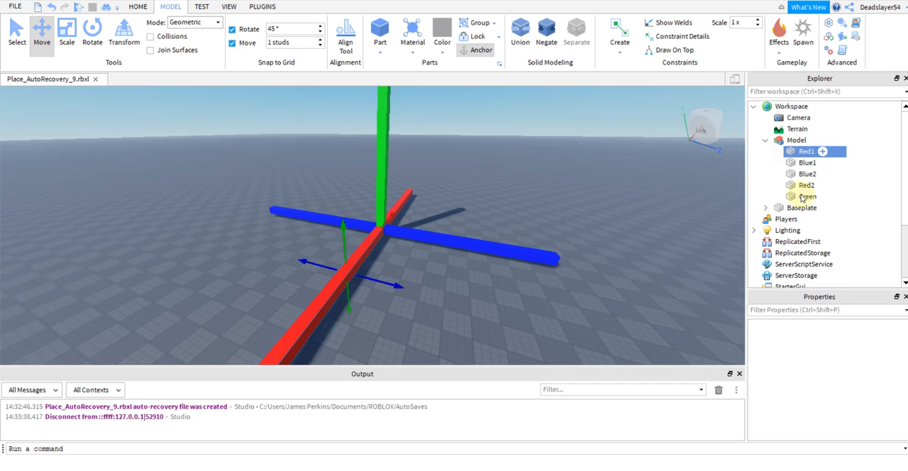
{"action": "left_click", "coordinate": [800, 197], "text": "shift"}
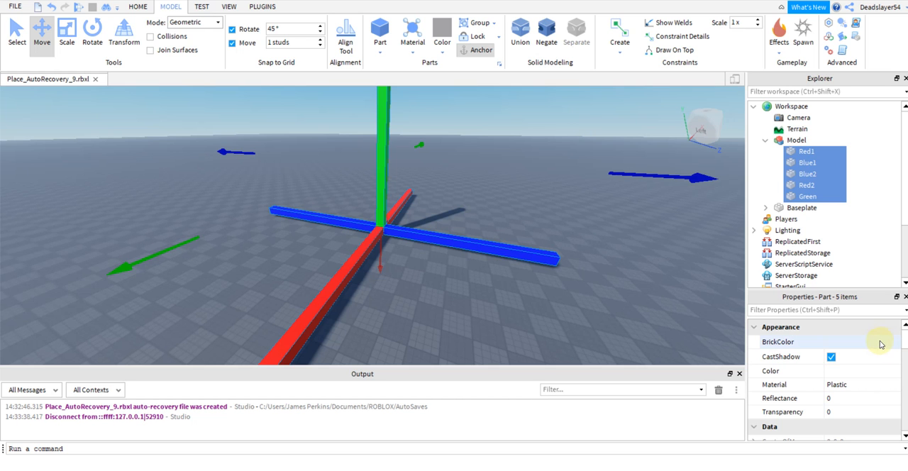
{"action": "scroll", "coordinate": [906, 343], "scroll_direction": "down", "scroll_amount": 5}
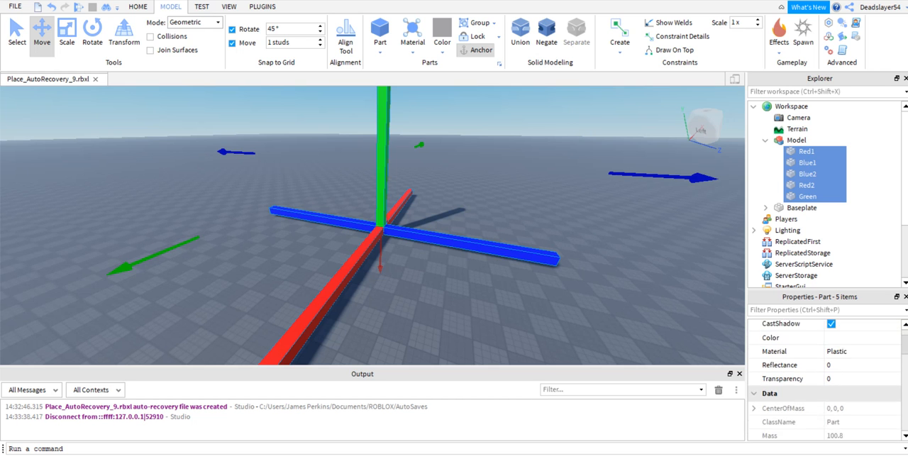
{"action": "scroll", "coordinate": [901, 355], "scroll_direction": "down", "scroll_amount": 2}
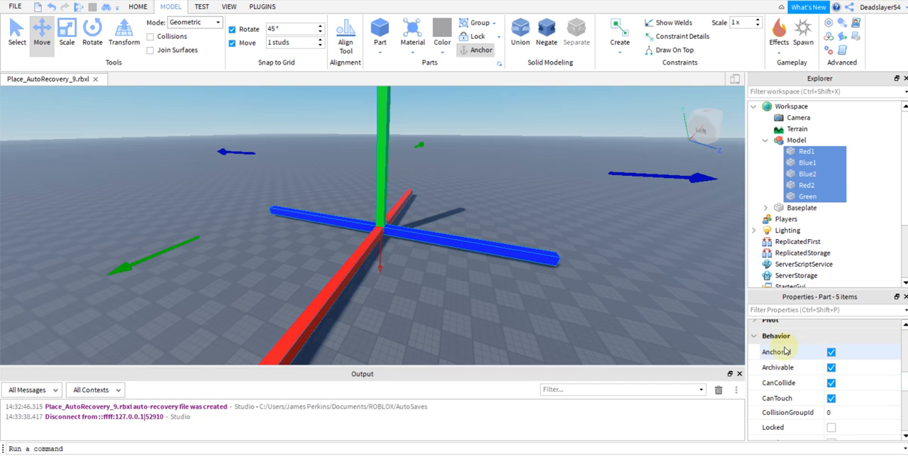
{"action": "left_click", "coordinate": [832, 384]}
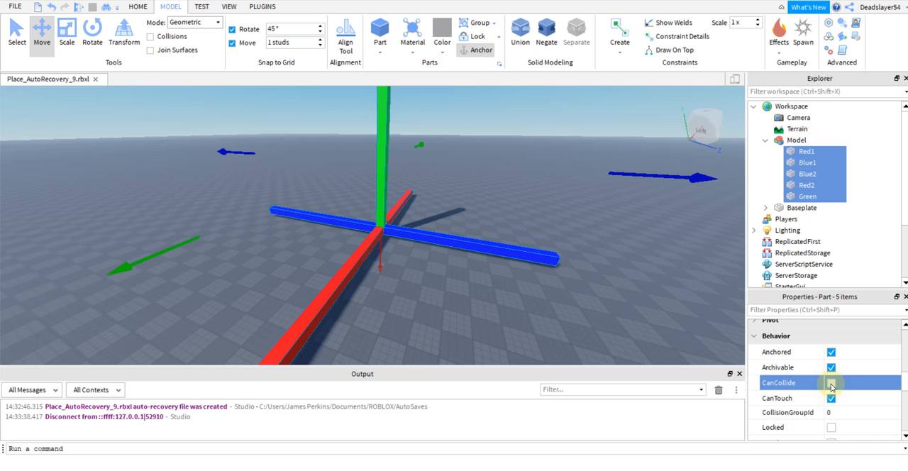
Playtest the place, moving the character through the red, blue and green beams to test their collision, and end the playtest.
{"action": "left_click", "coordinate": [200, 7]}
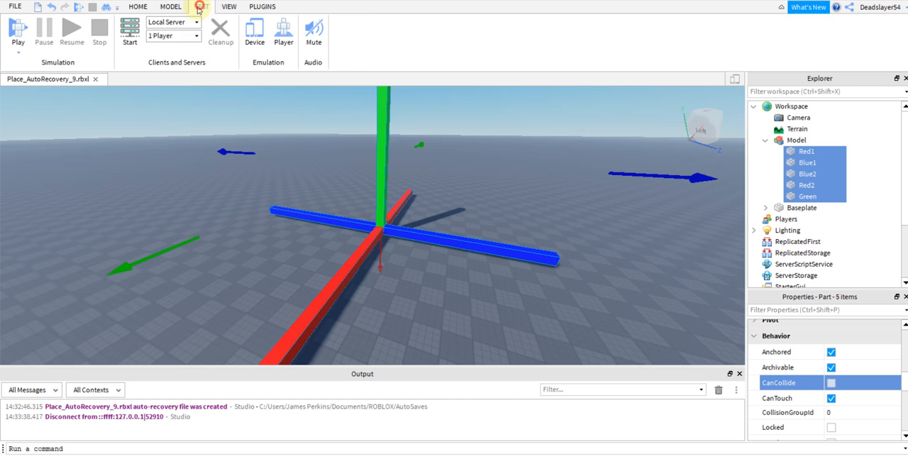
{"action": "left_click", "coordinate": [17, 32]}
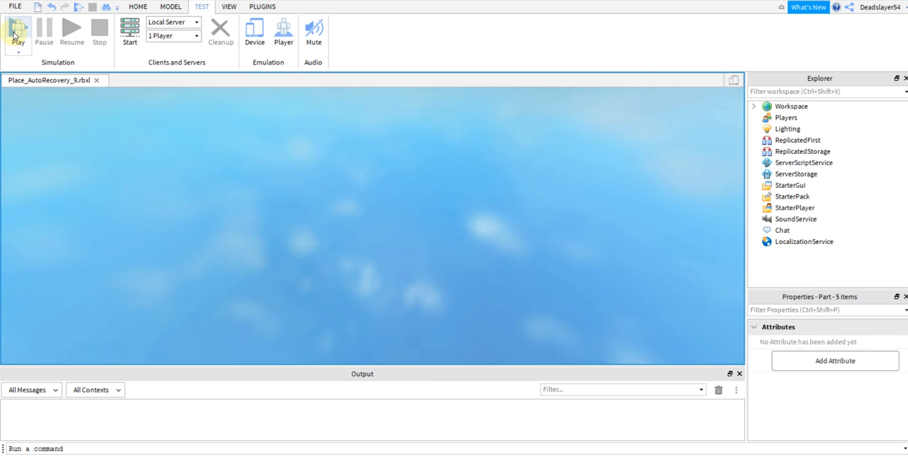
{"action": "left_click", "coordinate": [15, 32]}
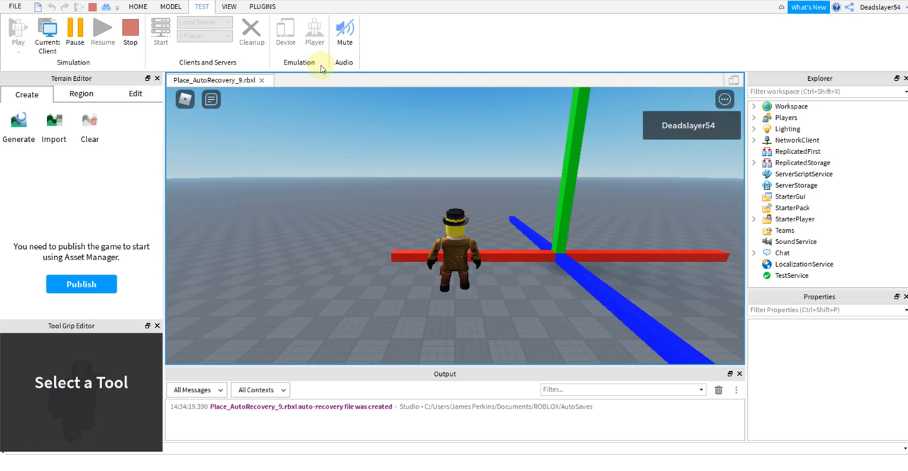
{"action": "right_click_drag", "start_coordinate": [528, 216], "coordinate": [532, 228]}
{"action": "key", "text": "w"}
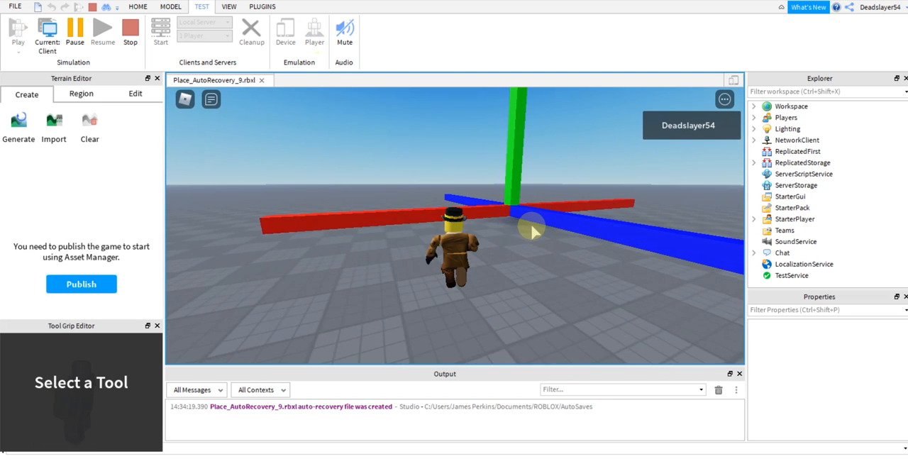
{"action": "key", "text": "d"}
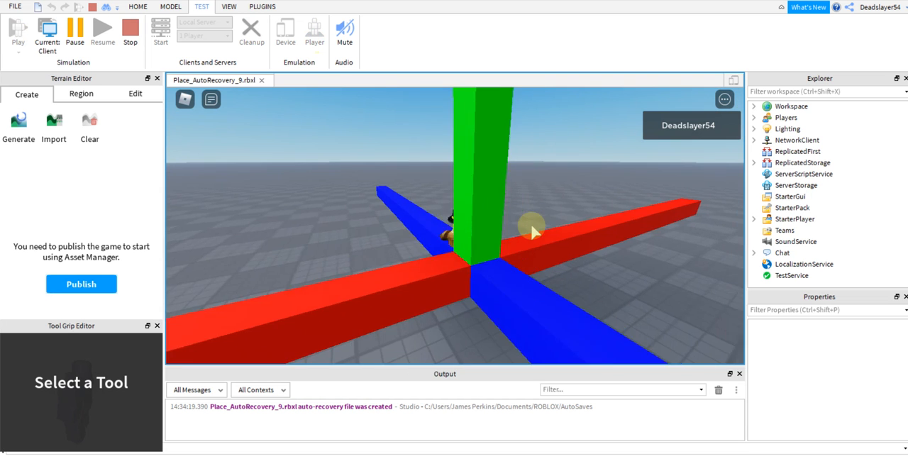
{"action": "key", "text": "s"}
{"action": "key", "text": "w"}
{"action": "key", "text": "space"}
{"action": "right_click_drag", "start_coordinate": [532, 231], "coordinate": [532, 231]}
{"action": "key", "text": "a"}
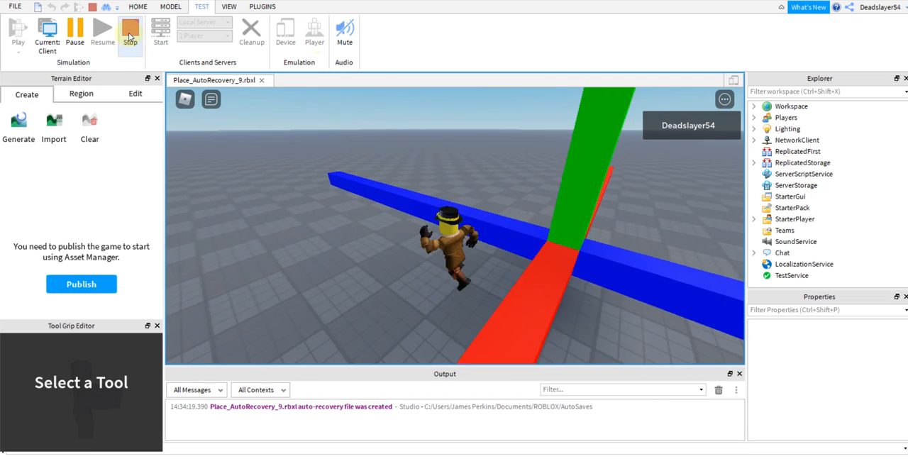
{"action": "left_click", "coordinate": [130, 34]}
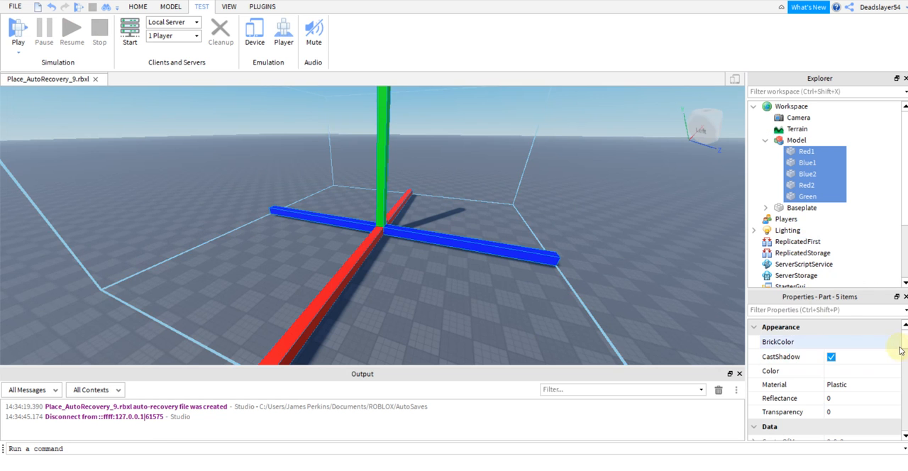
Ungroup the beam model into separate parts in the Workspace and deselect them.
{"action": "left_click", "coordinate": [803, 141]}
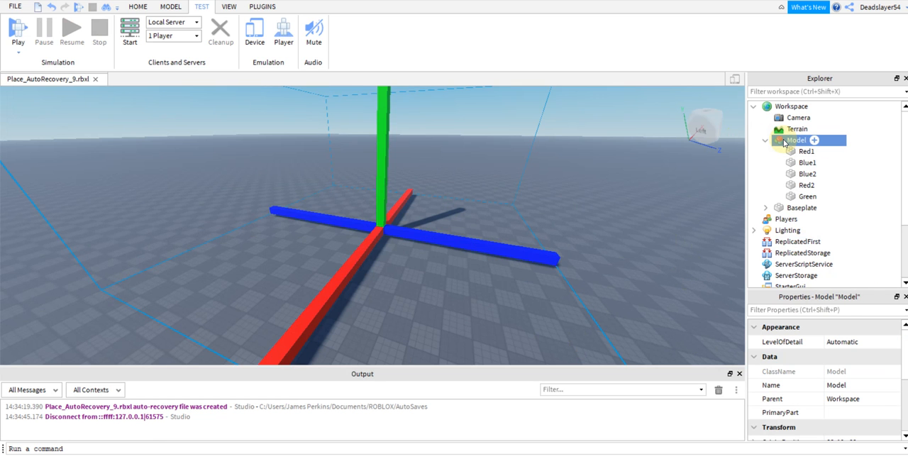
{"action": "key", "text": "ctrl+u"}
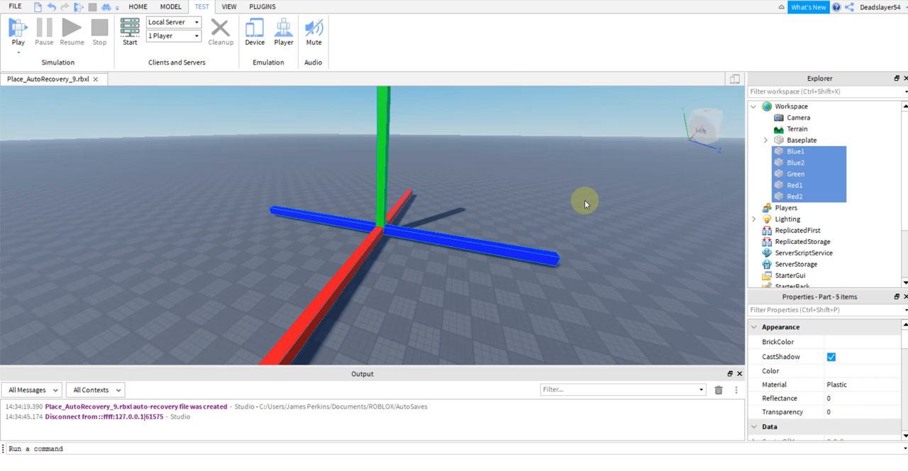
{"action": "left_click", "coordinate": [644, 271]}
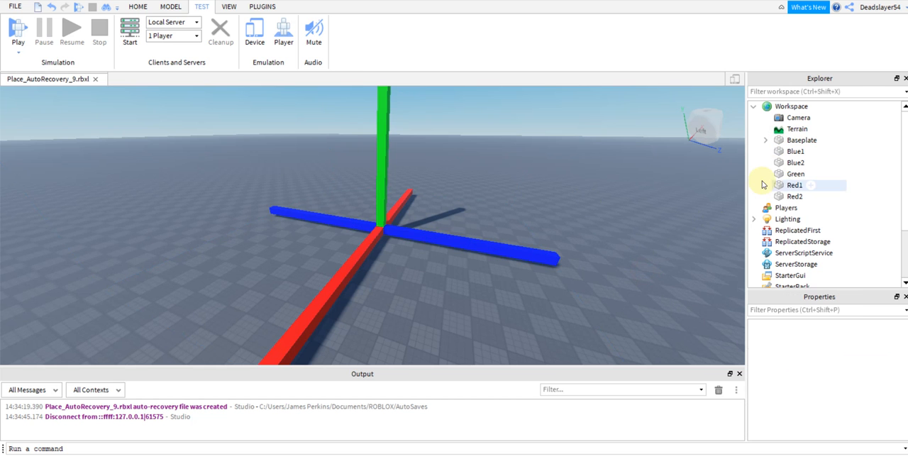
Select all five beams, Blue1 through Red2, and apply the ForceField material to them.
{"action": "right_click_drag", "start_coordinate": [568, 227], "coordinate": [567, 227]}
{"action": "key", "text": "d"}
{"action": "key", "text": "w"}
{"action": "key", "text": "a"}
{"action": "left_click", "coordinate": [791, 152]}
{"action": "left_click", "coordinate": [795, 197], "text": "shift"}
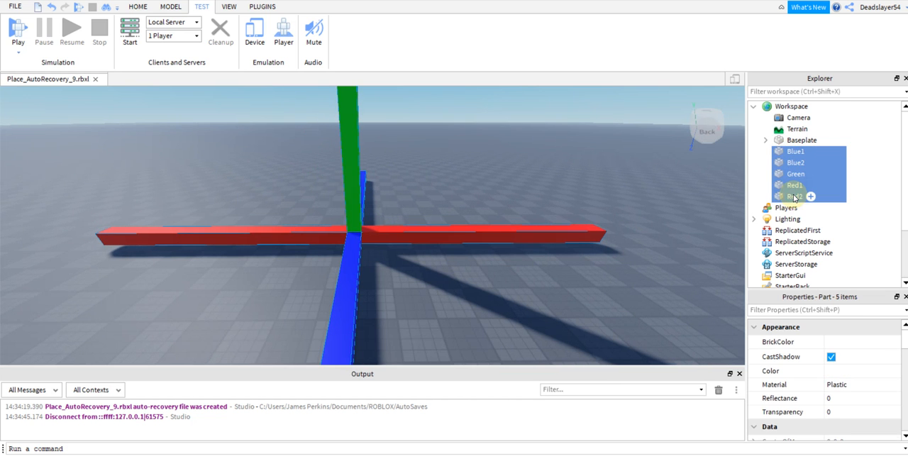
{"action": "right_click_drag", "start_coordinate": [638, 312], "coordinate": [657, 319]}
{"action": "key", "text": "w"}
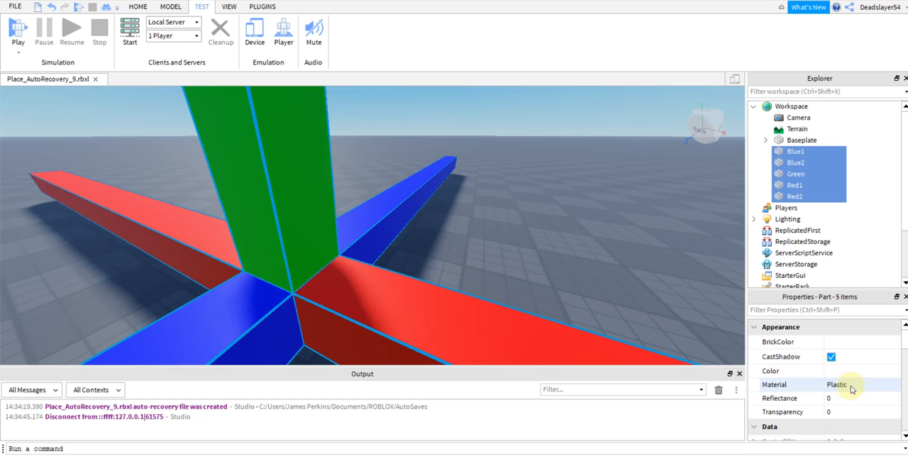
{"action": "left_click", "coordinate": [852, 387]}
{"action": "left_click", "coordinate": [853, 387]}
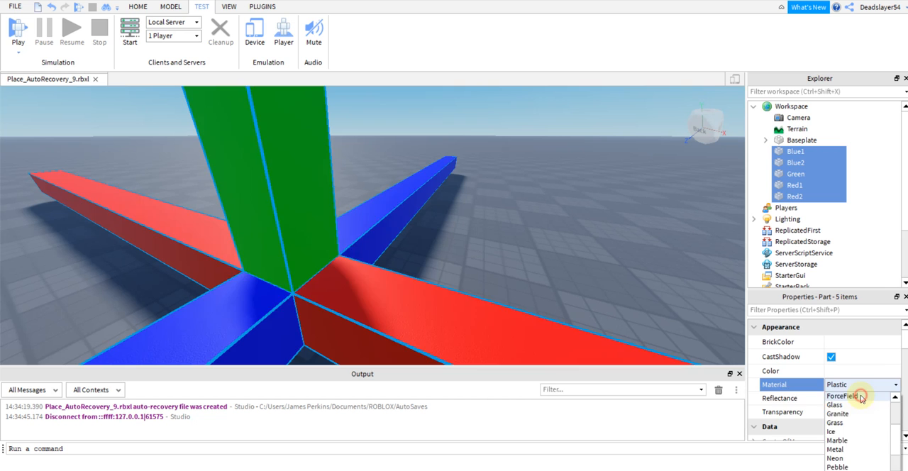
{"action": "left_click", "coordinate": [860, 395]}
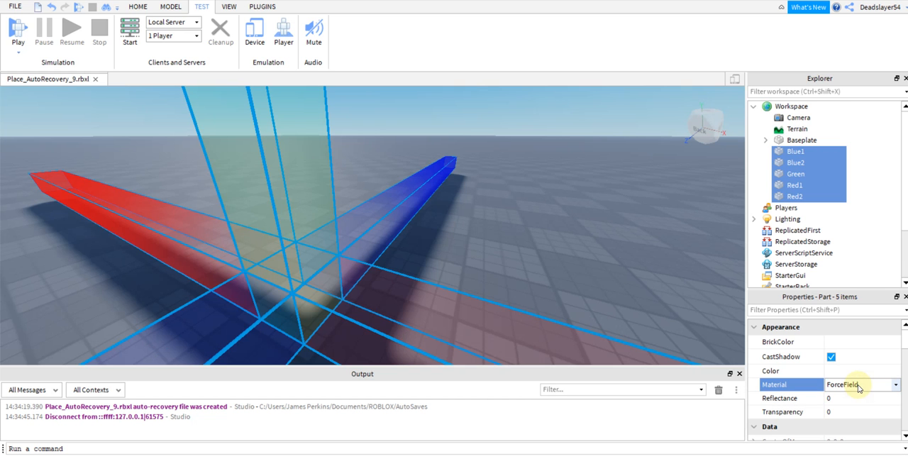
Try the Glass and Granite materials on the five selected beams.
{"action": "left_click", "coordinate": [859, 387]}
{"action": "left_click", "coordinate": [844, 405]}
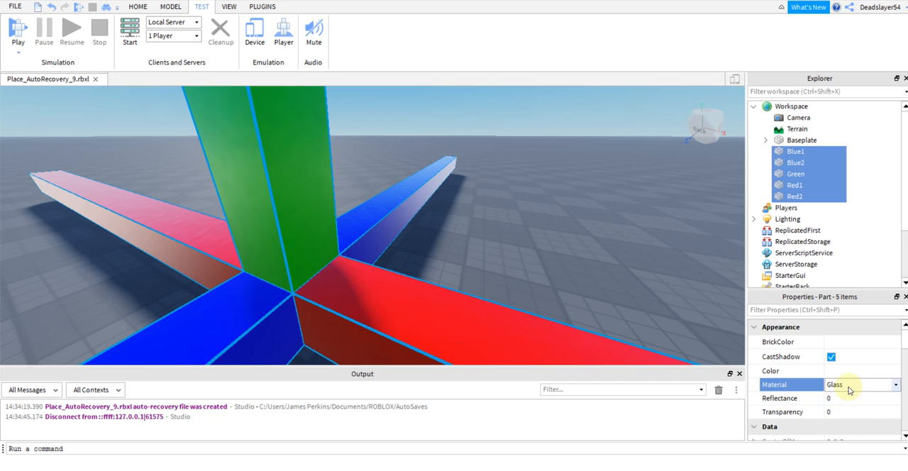
{"action": "left_click", "coordinate": [849, 385]}
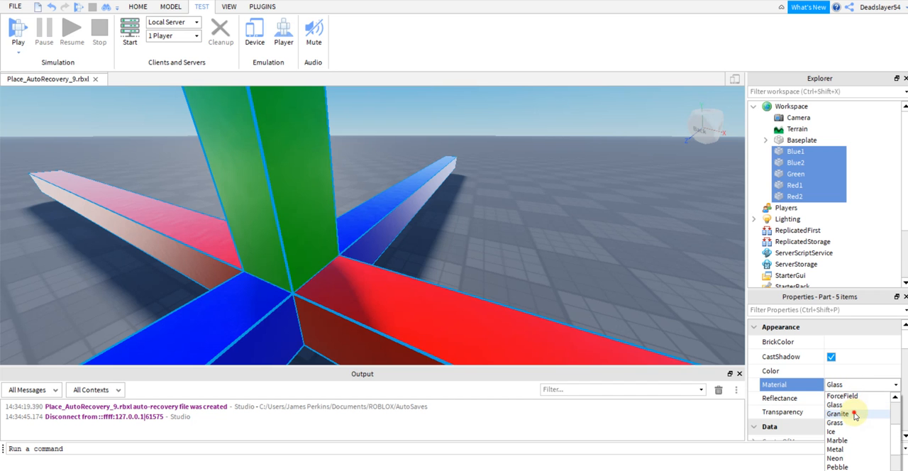
{"action": "left_click", "coordinate": [855, 415]}
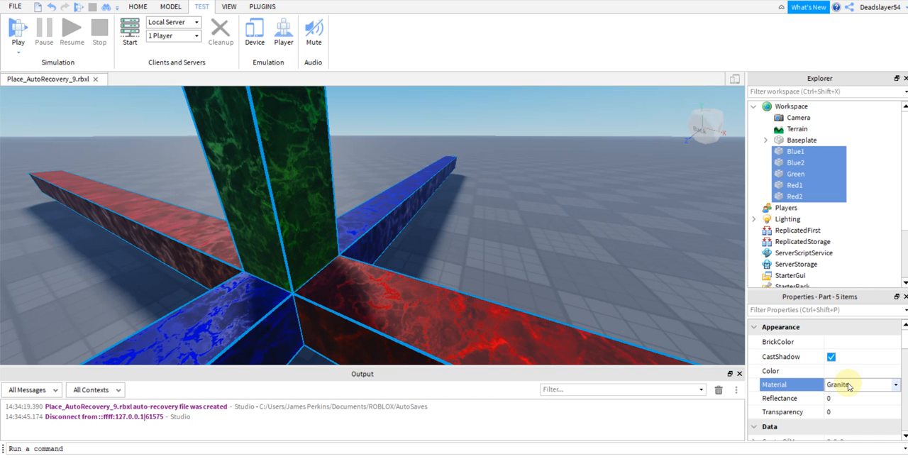
Change the material of the five beams to Neon and view the effect from farther back.
{"action": "left_click", "coordinate": [848, 387]}
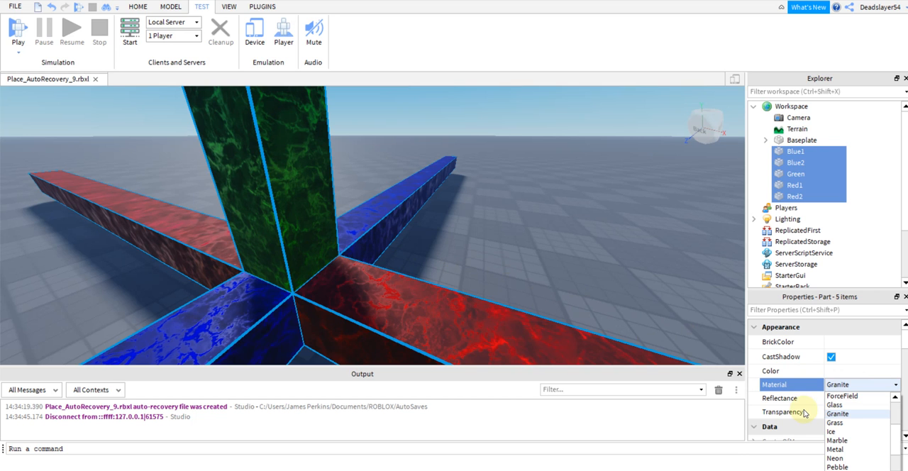
{"action": "left_click", "coordinate": [836, 458]}
{"action": "scroll", "coordinate": [568, 221], "scroll_direction": "down", "scroll_amount": 3}
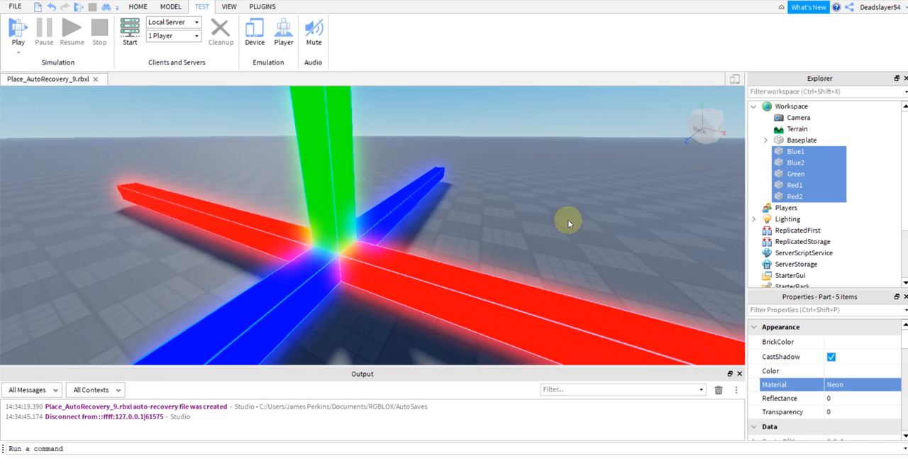
{"action": "scroll", "coordinate": [568, 221], "scroll_direction": "down", "scroll_amount": 3}
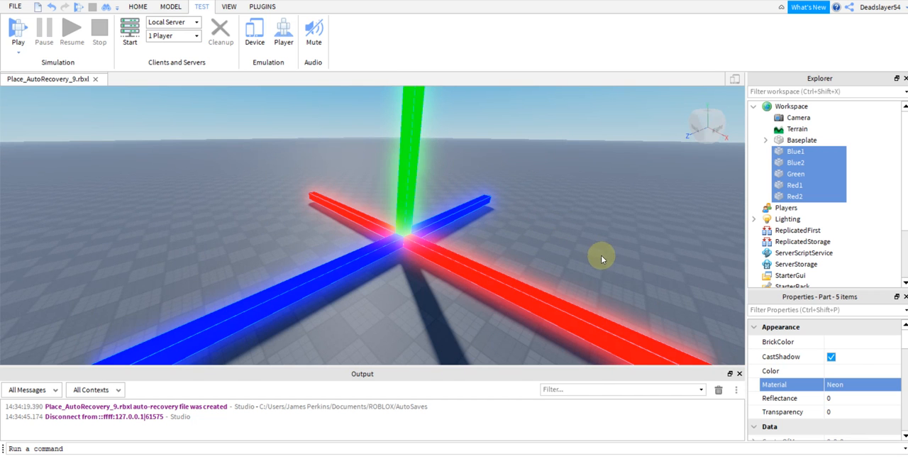
Browse the available materials and switch the five beams through Pebble and Plastic to SmoothPlastic.
{"action": "left_click", "coordinate": [858, 384]}
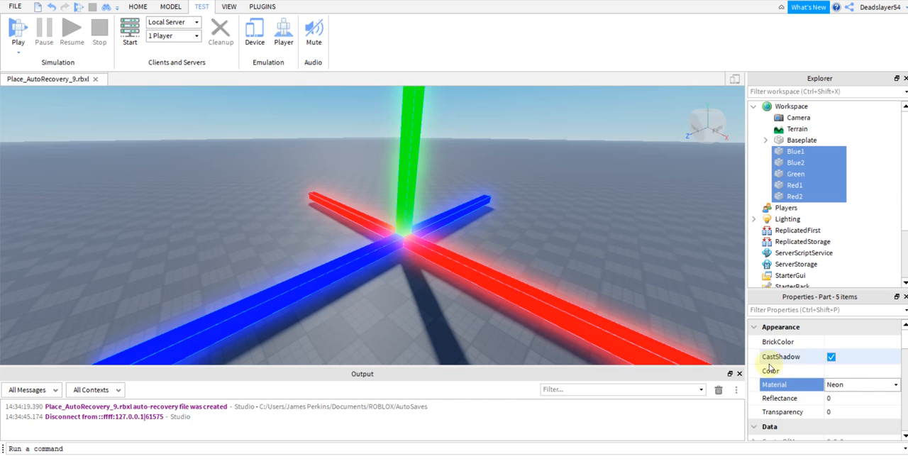
{"action": "left_click", "coordinate": [837, 388]}
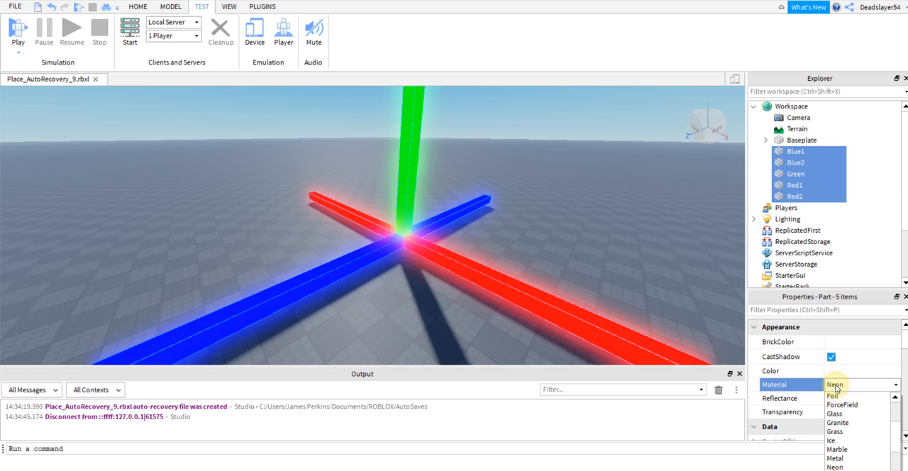
{"action": "scroll", "coordinate": [895, 412], "scroll_direction": "up", "scroll_amount": 3}
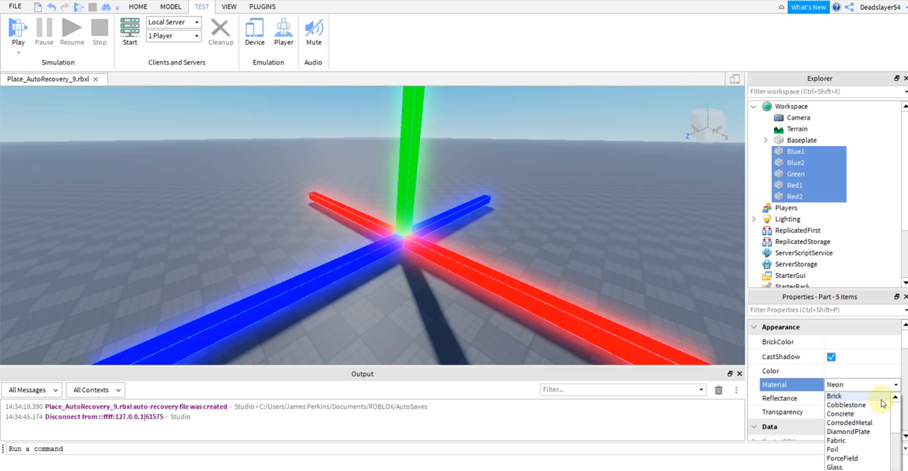
{"action": "scroll", "coordinate": [892, 415], "scroll_direction": "down", "scroll_amount": 4}
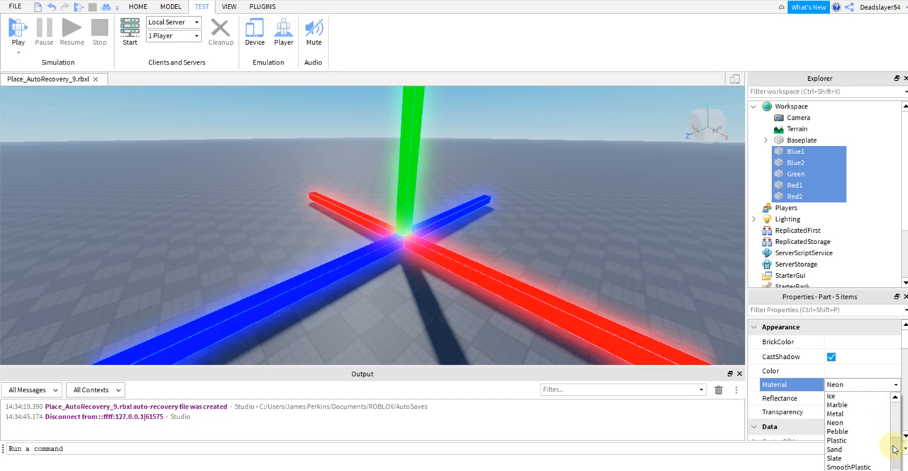
{"action": "left_click", "coordinate": [865, 382]}
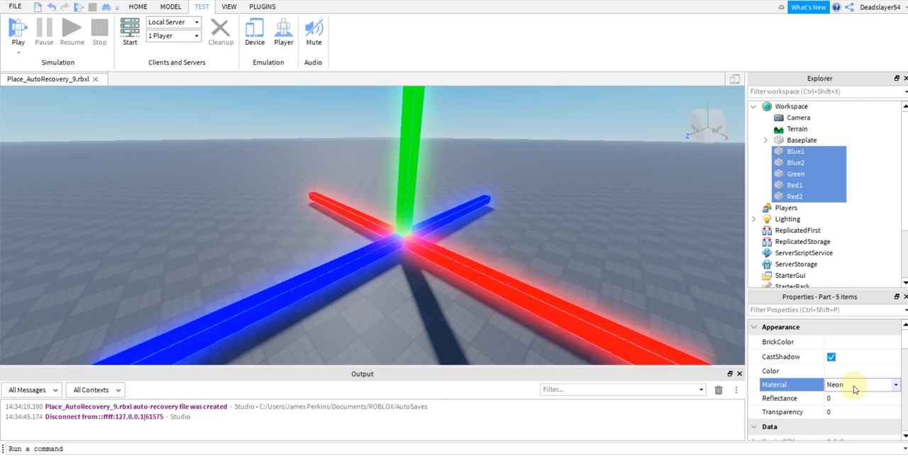
{"action": "scroll", "coordinate": [855, 389], "scroll_direction": "down", "scroll_amount": 1}
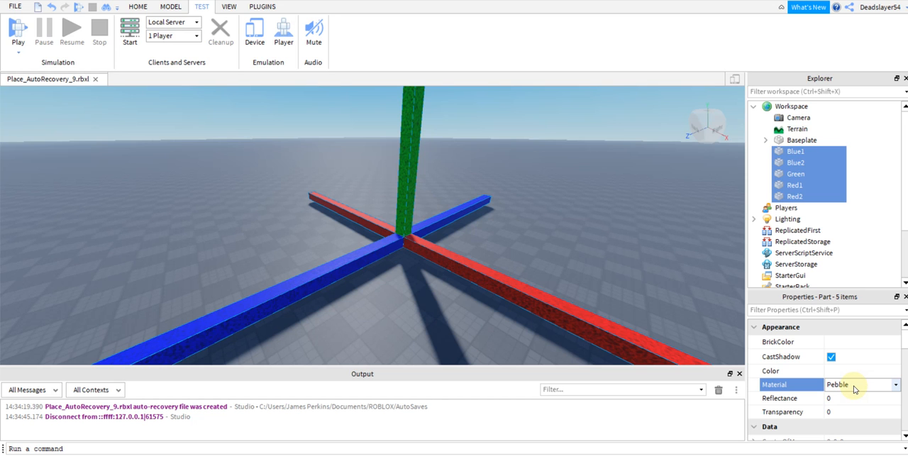
{"action": "scroll", "coordinate": [855, 389], "scroll_direction": "down", "scroll_amount": 1}
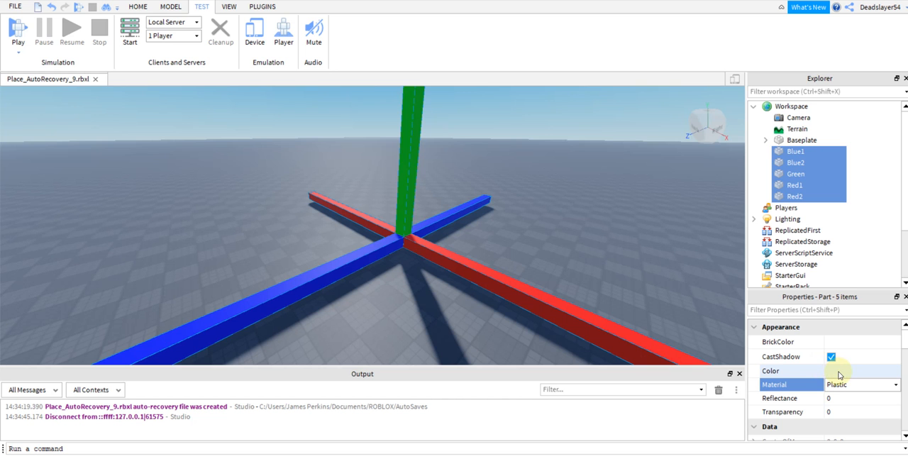
{"action": "scroll", "coordinate": [839, 374], "scroll_direction": "down", "scroll_amount": 3}
{"action": "scroll", "coordinate": [839, 375], "scroll_direction": "down", "scroll_amount": 3}
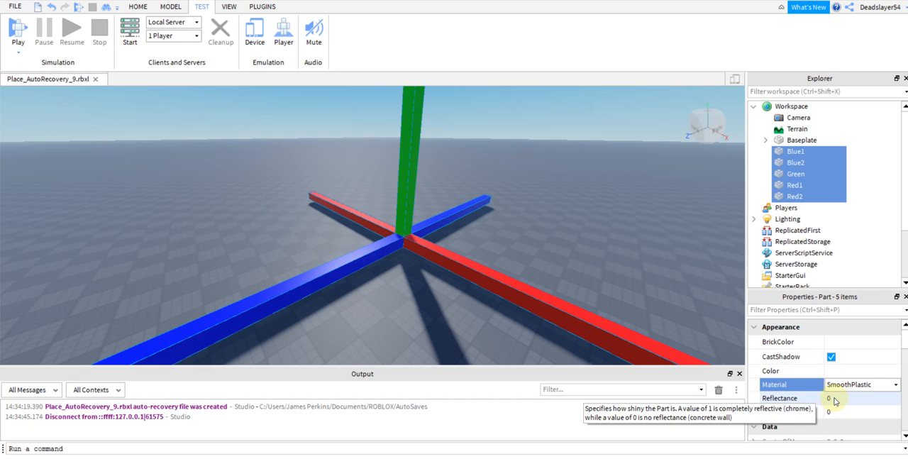
Set the Reflectance of the five beams to 0.2 and view their surfaces.
{"action": "left_click", "coordinate": [830, 398]}
{"action": "right_click_drag", "start_coordinate": [639, 328], "coordinate": [645, 326]}
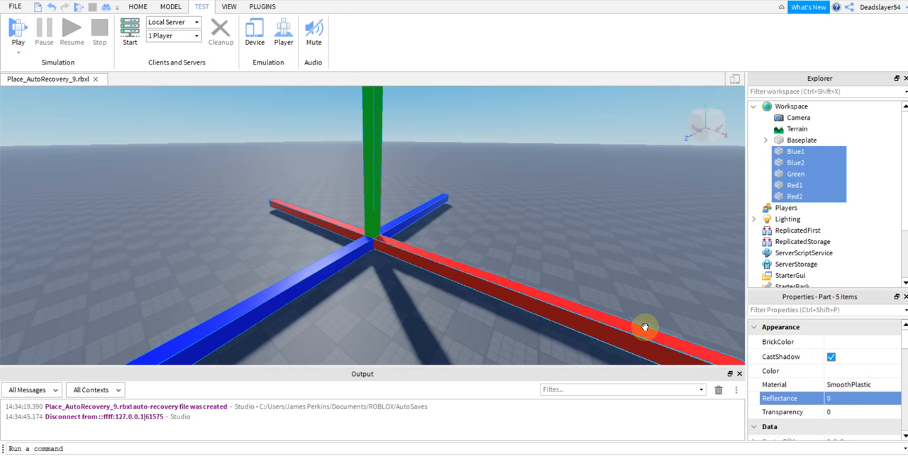
{"action": "left_click", "coordinate": [836, 399]}
{"action": "left_click_drag", "start_coordinate": [867, 400], "coordinate": [875, 399]}
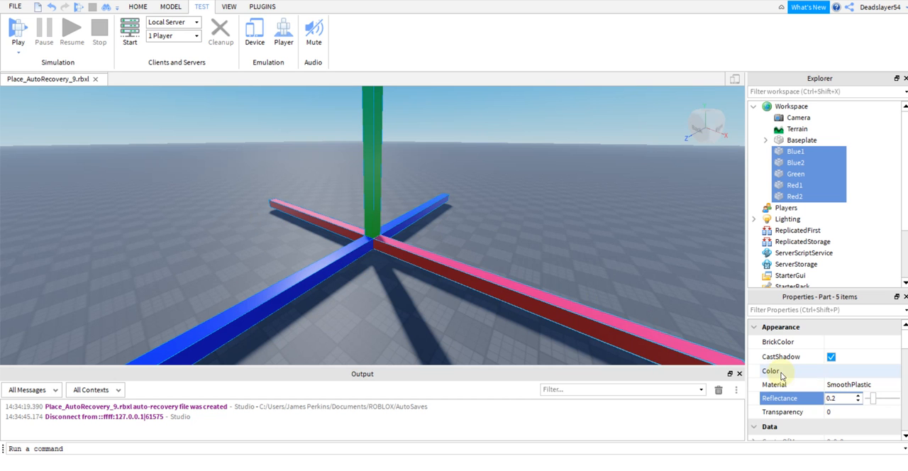
{"action": "key", "text": "w"}
{"action": "right_click_drag", "start_coordinate": [560, 302], "coordinate": [560, 301]}
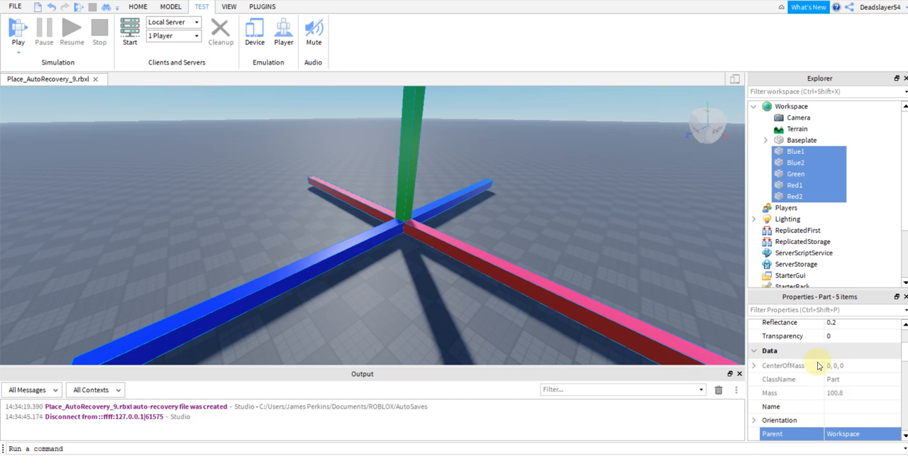
Raise the Reflectance of the five beams to 1, deselect them and examine their reflections from several angles.
{"action": "scroll", "coordinate": [816, 366], "scroll_direction": "up", "scroll_amount": 1}
{"action": "left_click", "coordinate": [845, 369]}
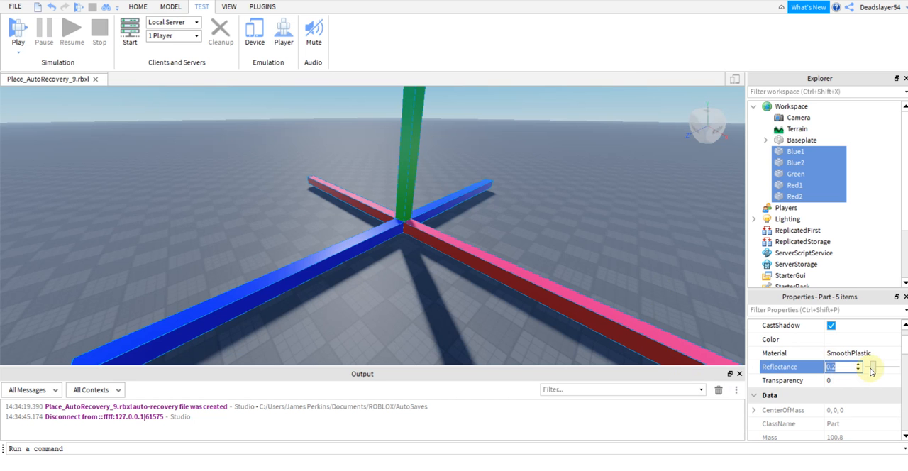
{"action": "left_click_drag", "start_coordinate": [870, 370], "coordinate": [897, 368]}
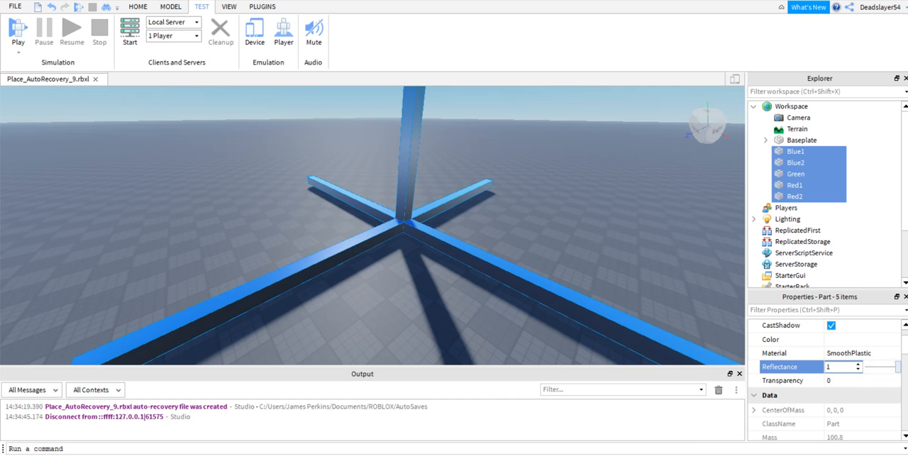
{"action": "left_click", "coordinate": [679, 282]}
{"action": "right_click_drag", "start_coordinate": [679, 282], "coordinate": [642, 262]}
{"action": "right_click_drag", "start_coordinate": [521, 232], "coordinate": [519, 231]}
{"action": "right_click_drag", "start_coordinate": [466, 276], "coordinate": [489, 266]}
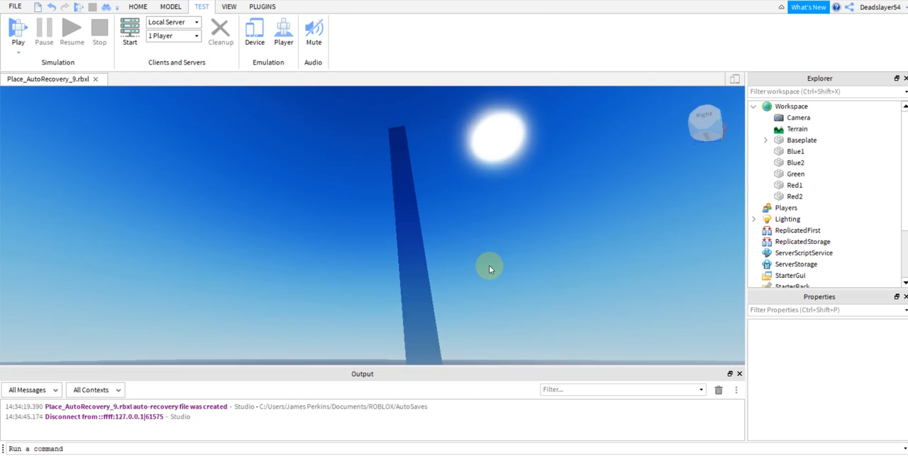
{"action": "right_click_drag", "start_coordinate": [391, 187], "coordinate": [458, 188]}
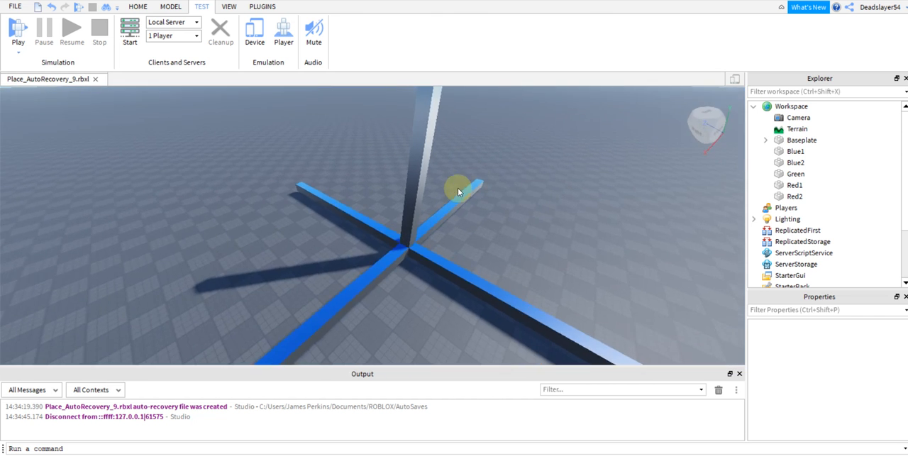
Reselect the five beams, Blue1 through Red2, and set their Reflectance to 0.
{"action": "left_click", "coordinate": [794, 152]}
{"action": "left_click", "coordinate": [792, 196], "text": "shift"}
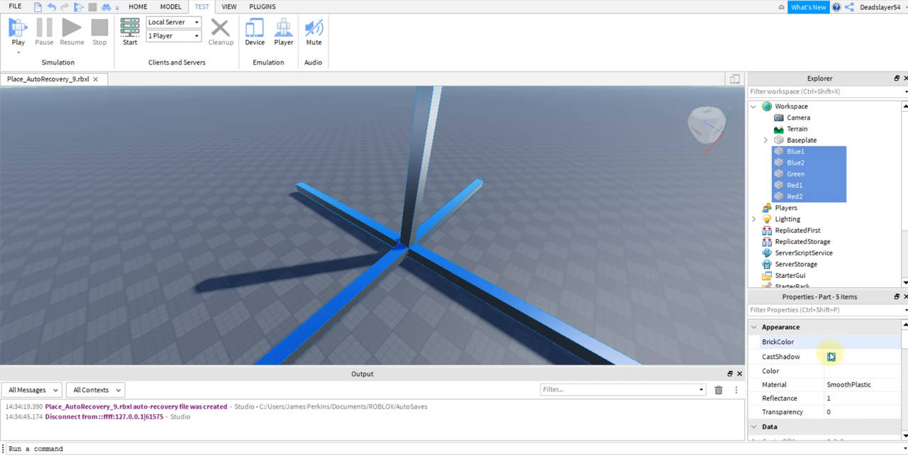
{"action": "left_click", "coordinate": [836, 398]}
{"action": "type", "text": "0"}
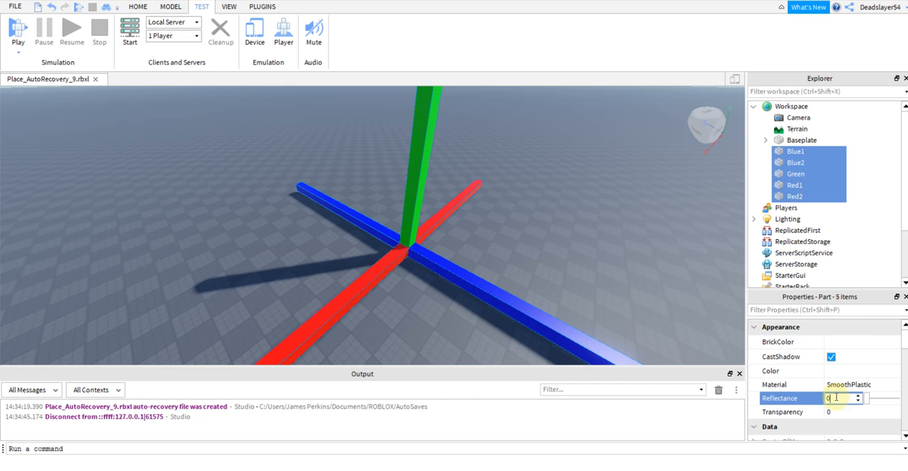
{"action": "key", "text": "Return"}
Try Transparency values of 0.3, 0.355 and 0.3555 on the five selected beams.
{"action": "left_click", "coordinate": [831, 412]}
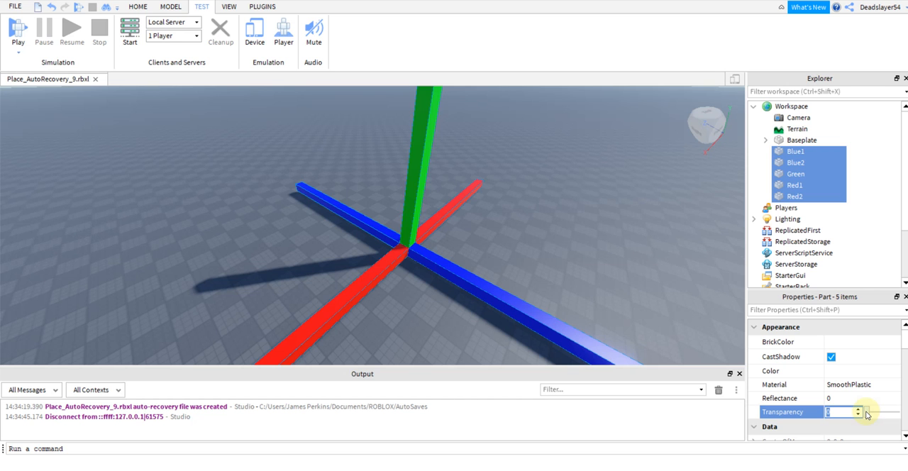
{"action": "left_click", "coordinate": [867, 415]}
{"action": "mouse_move", "coordinate": [867, 415]}
{"action": "left_mouse_down"}
{"action": "mouse_move", "coordinate": [898, 413]}
{"action": "mouse_move", "coordinate": [877, 419]}
{"action": "left_mouse_up"}
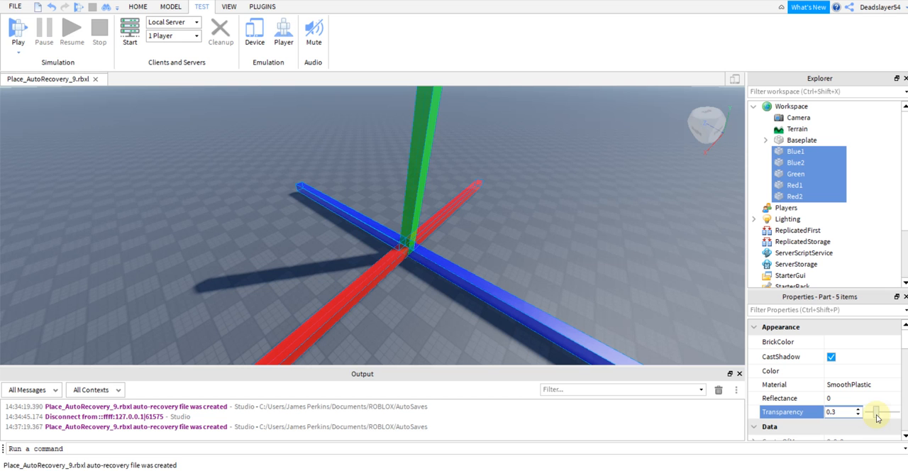
{"action": "type", "text": "55"}
{"action": "key", "text": "Return"}
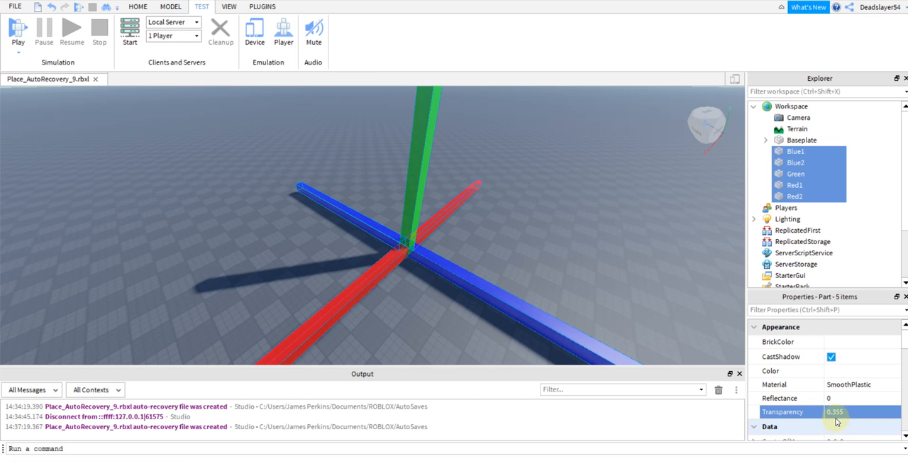
{"action": "left_click", "coordinate": [843, 413]}
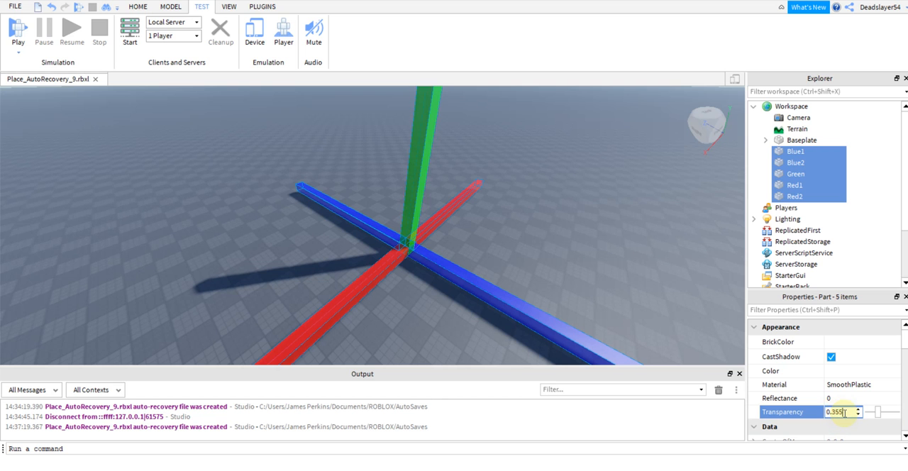
{"action": "type", "text": "5"}
{"action": "key", "text": "Return"}
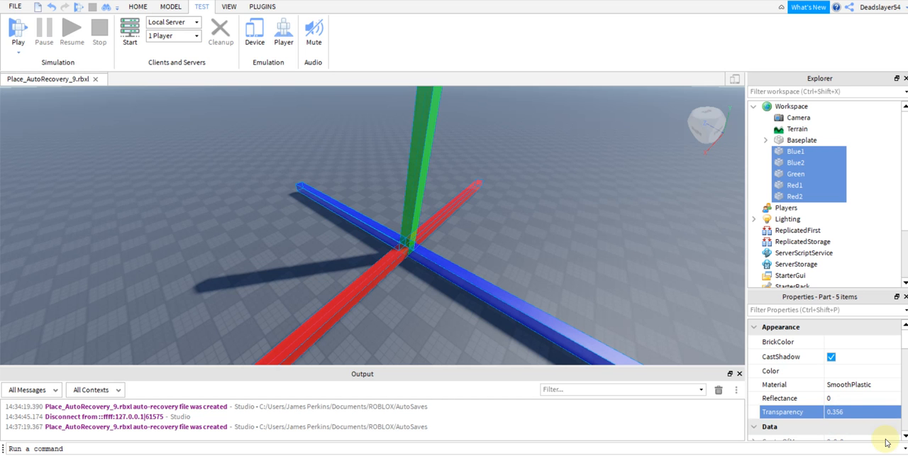
Lower the Transparency of the five beams until they are fully opaque, then deselect them.
{"action": "left_click", "coordinate": [839, 415]}
{"action": "mouse_move", "coordinate": [870, 410]}
{"action": "left_mouse_down"}
{"action": "mouse_move", "coordinate": [898, 418]}
{"action": "mouse_move", "coordinate": [866, 413]}
{"action": "left_mouse_up"}
{"action": "left_click", "coordinate": [649, 275]}
{"action": "right_click_drag", "start_coordinate": [628, 274], "coordinate": [628, 274]}
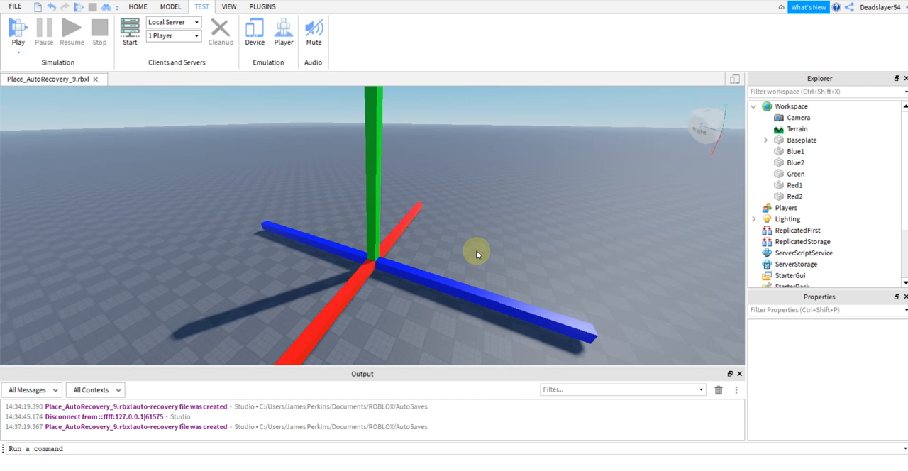
{"action": "scroll", "coordinate": [456, 251], "scroll_direction": "up", "scroll_amount": 2}
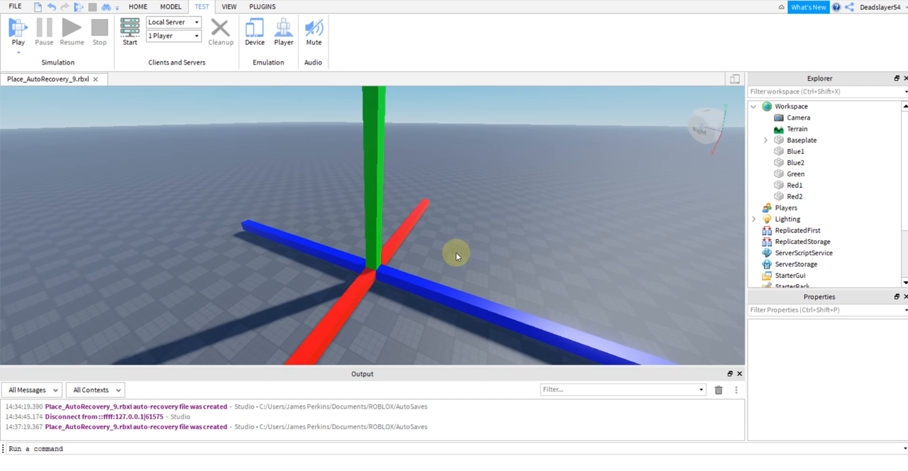